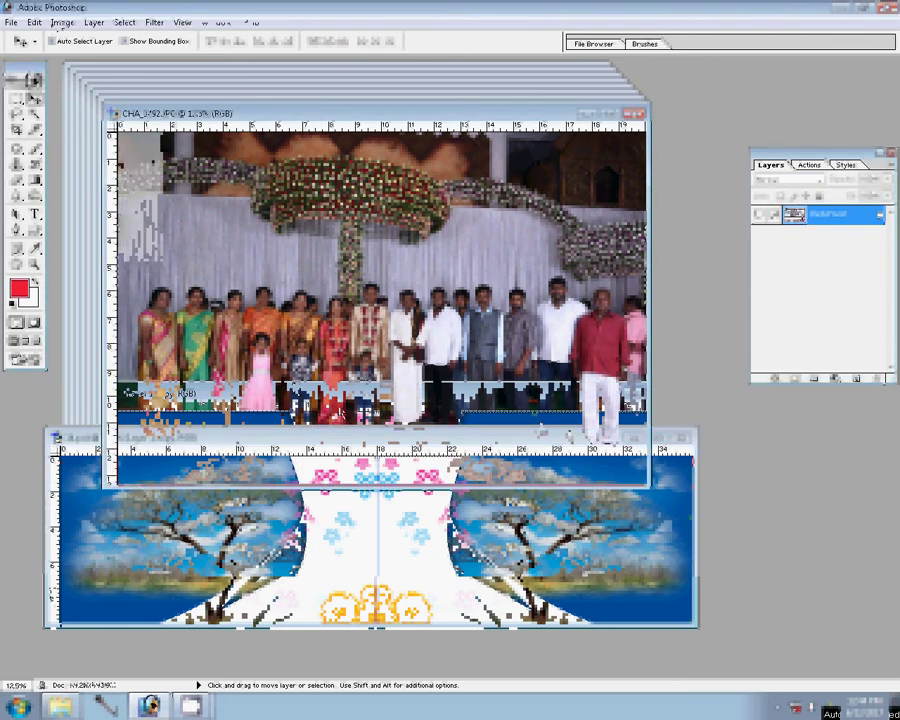
- Resize the first group photo to 8 inches wide, run the placing action, and close it unsaved
click(62, 22)
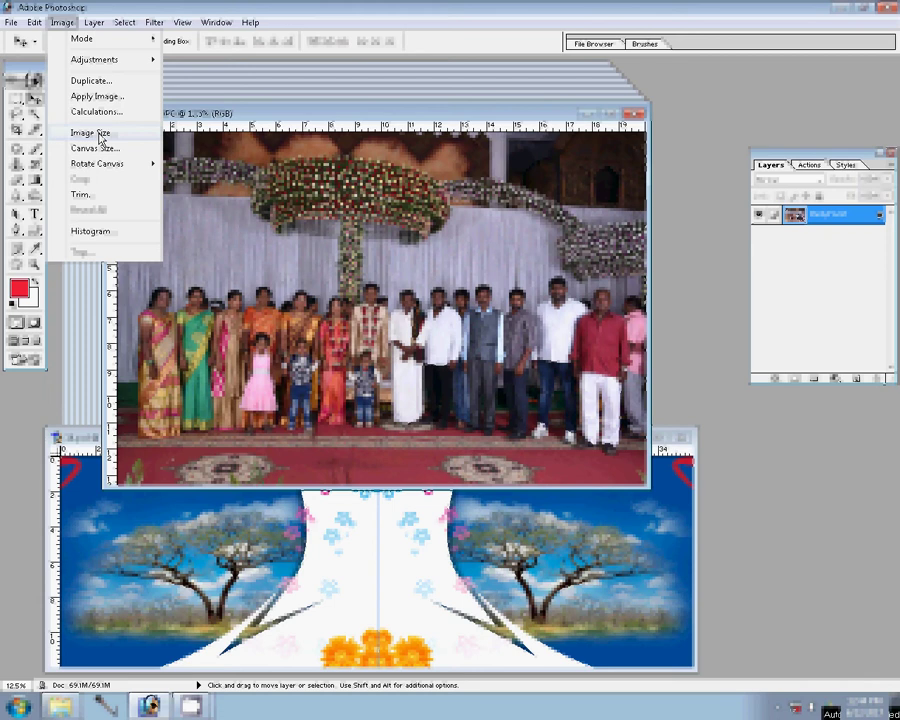
click(100, 135)
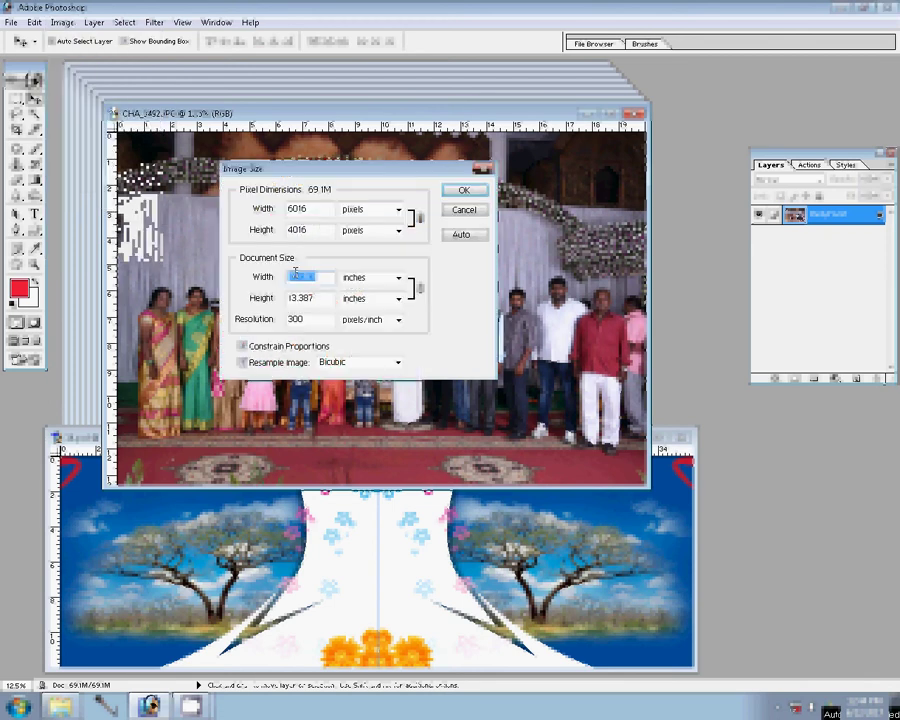
text(8)
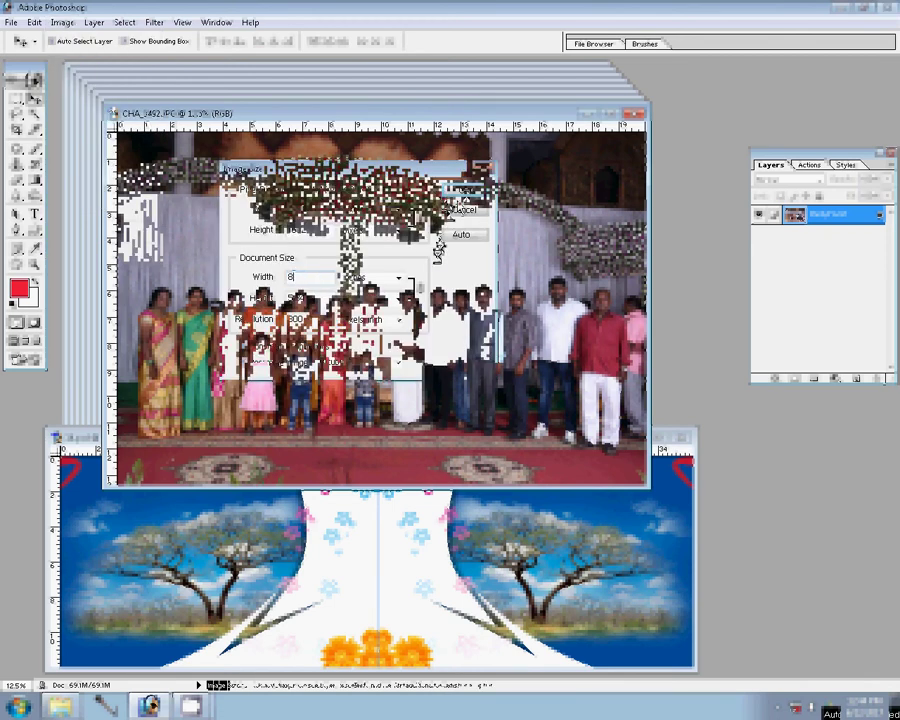
click(458, 190)
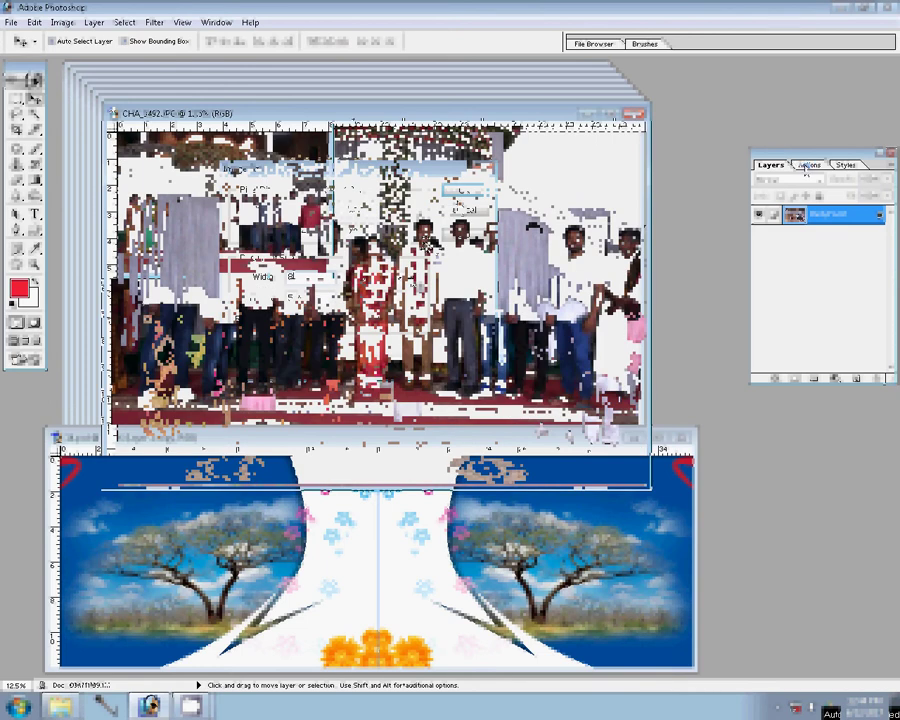
click(809, 164)
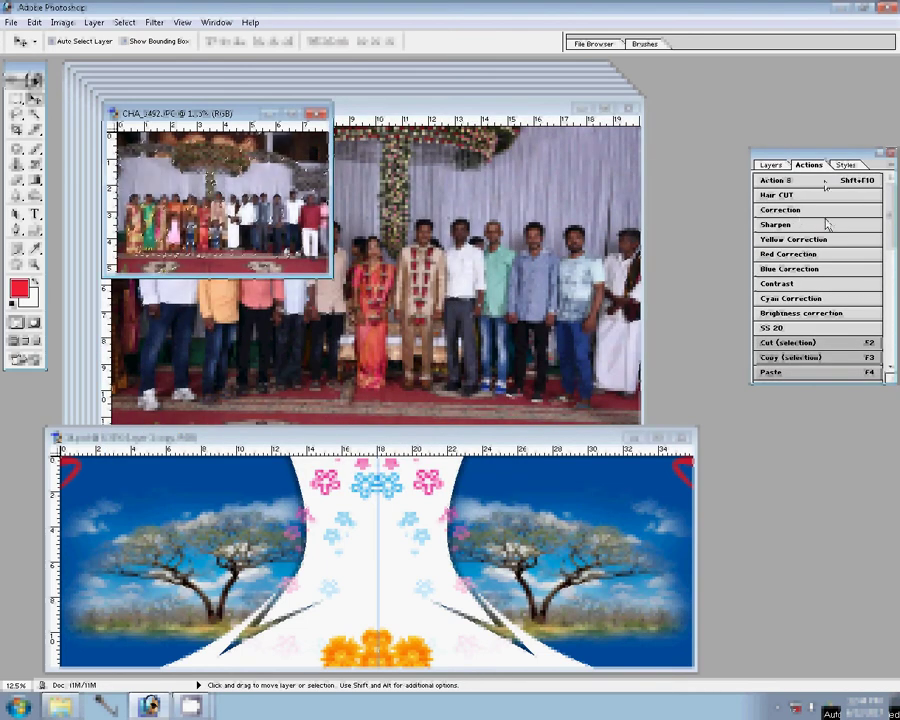
click(826, 225)
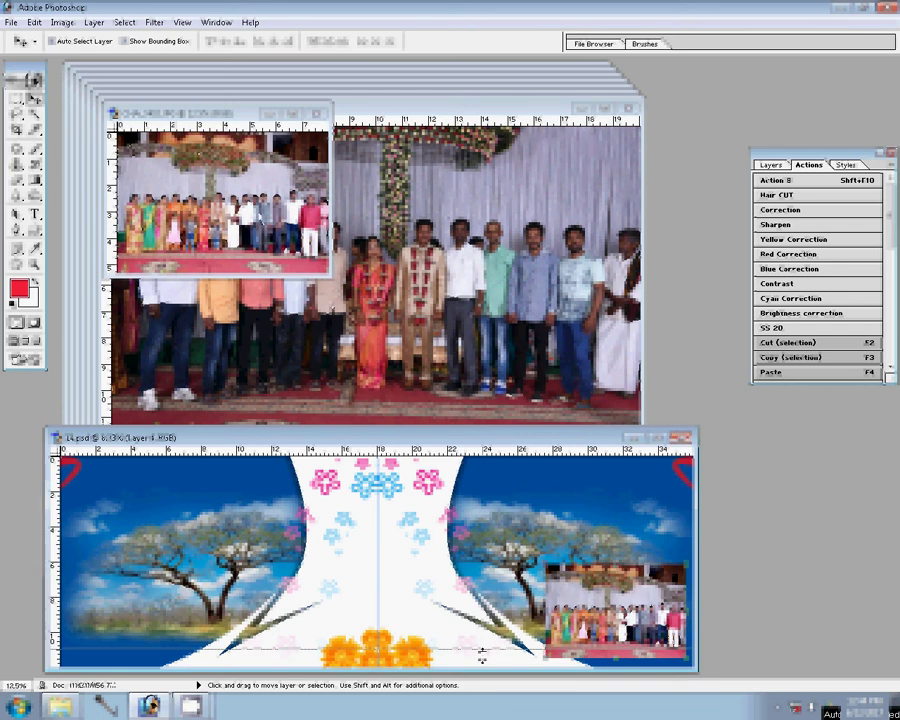
click(480, 300)
key(ctrl+w)
click(451, 271)
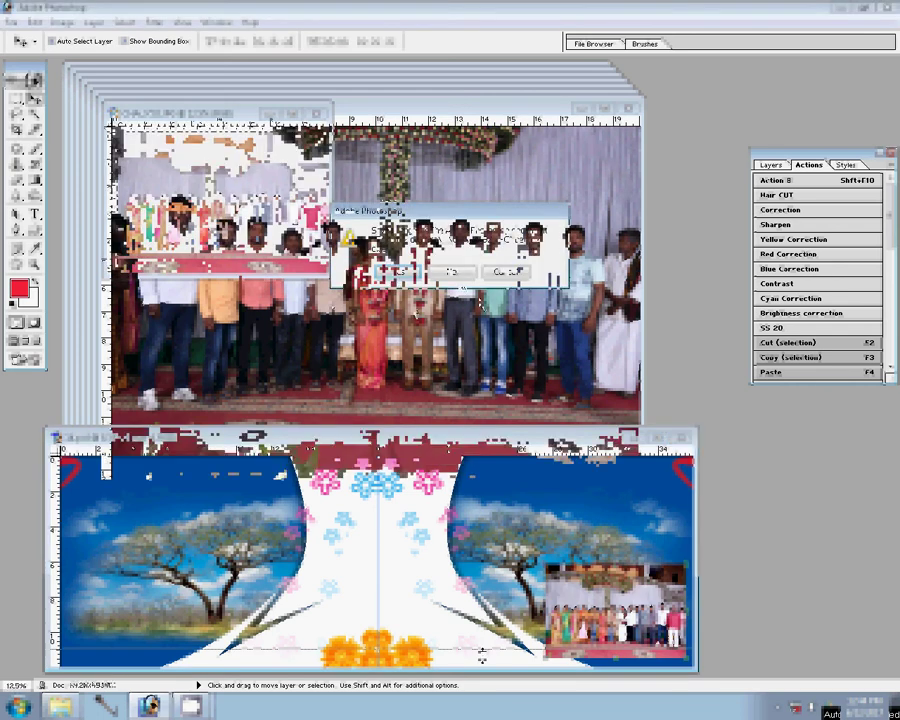
- Resize the second group photo to 8 inches wide and stack it above the first
key(ctrl+alt+i)
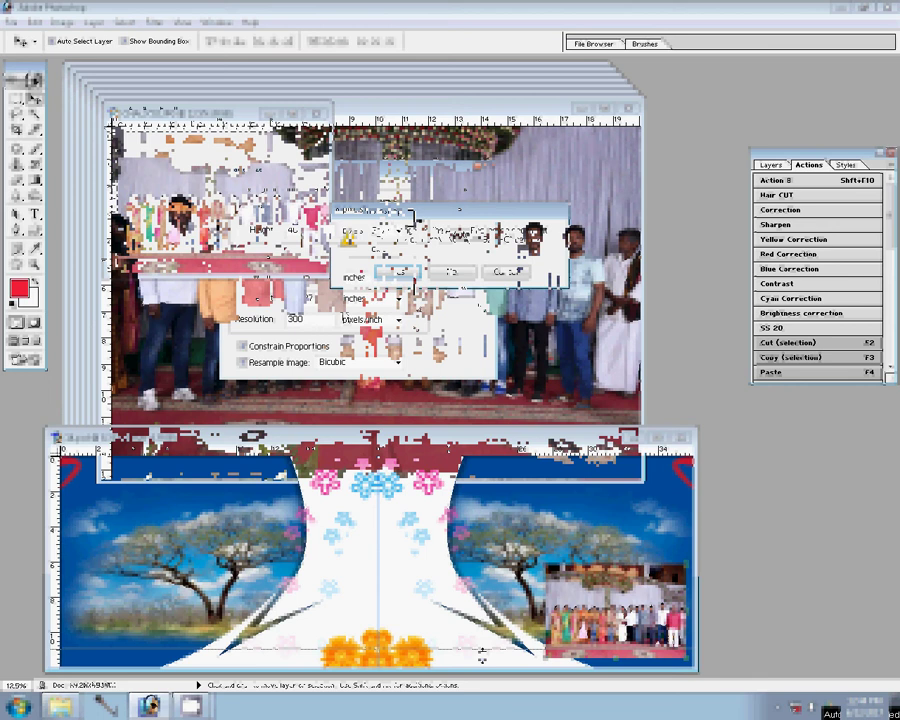
text(8)
click(452, 192)
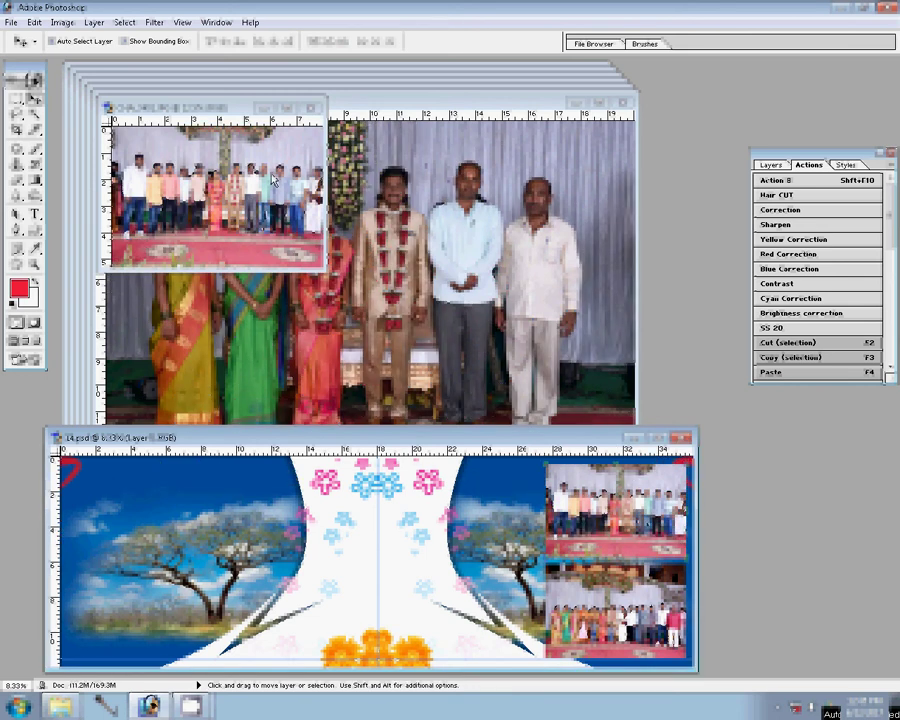
click(311, 107)
- Resize the third group photo to 8 inches, run the Correction action, and close it unsaved
key(Escape)
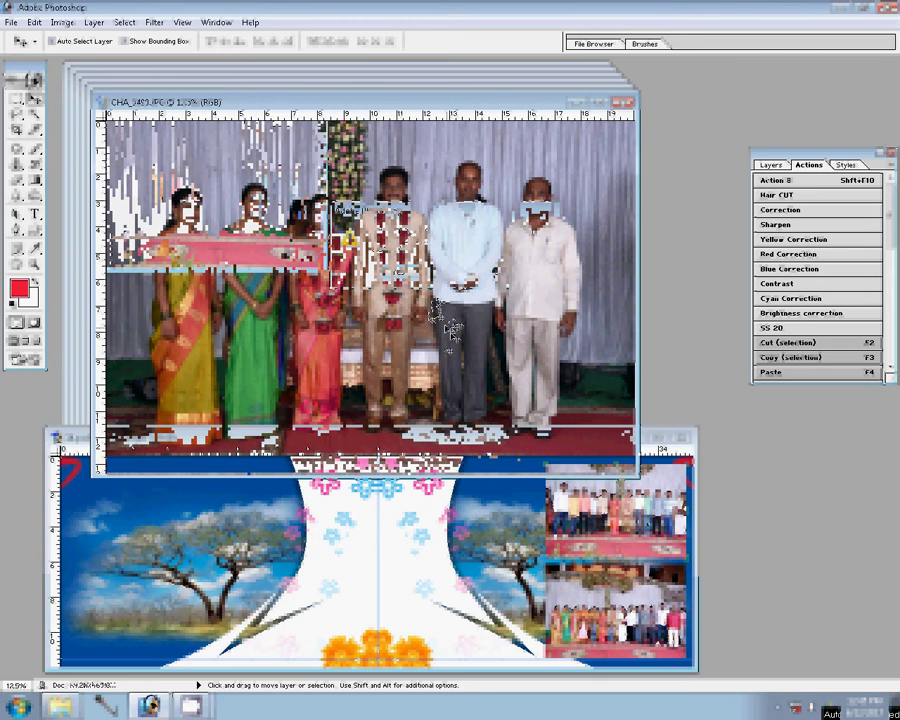
key(ctrl+alt+i)
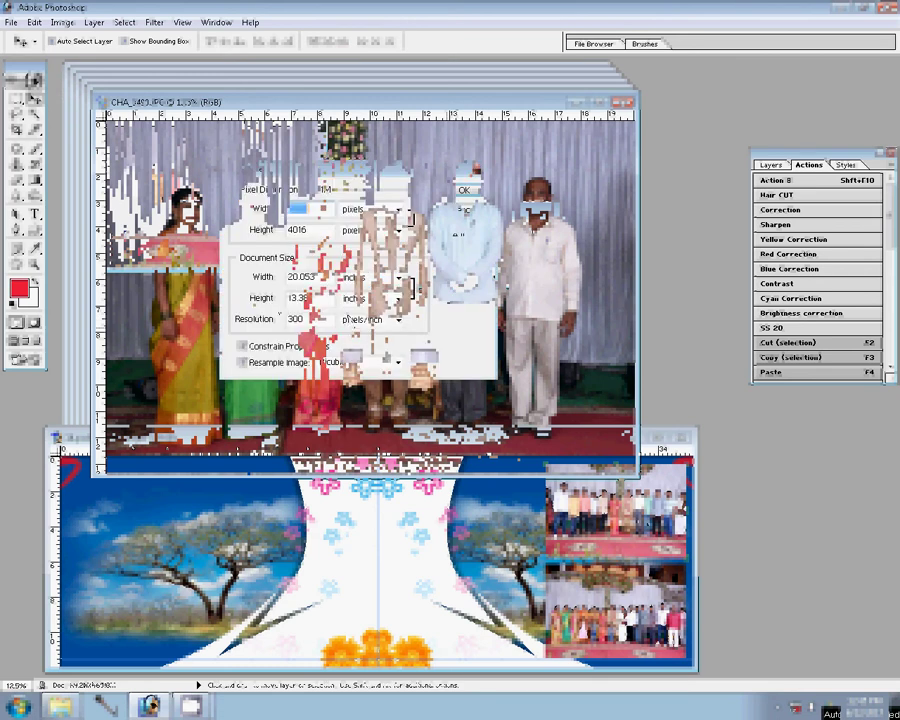
text(8)
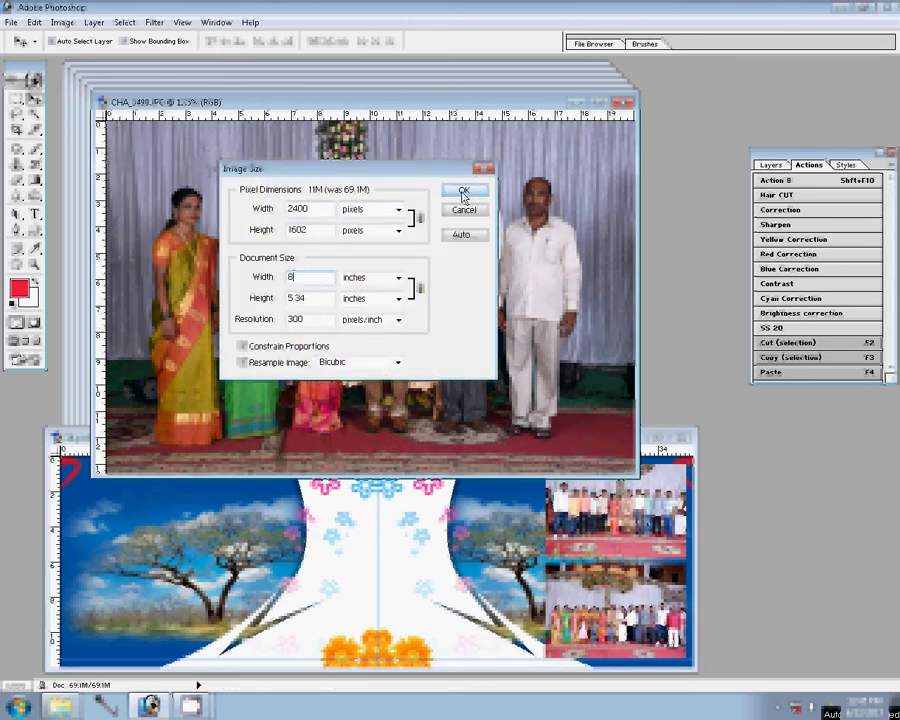
click(464, 190)
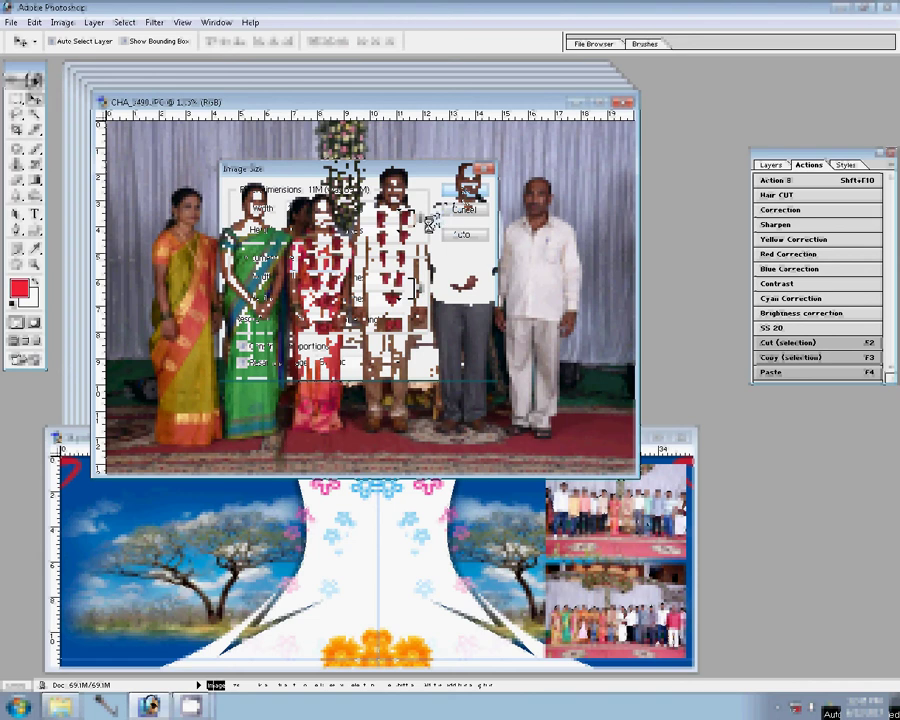
drag(300, 158, 427, 224)
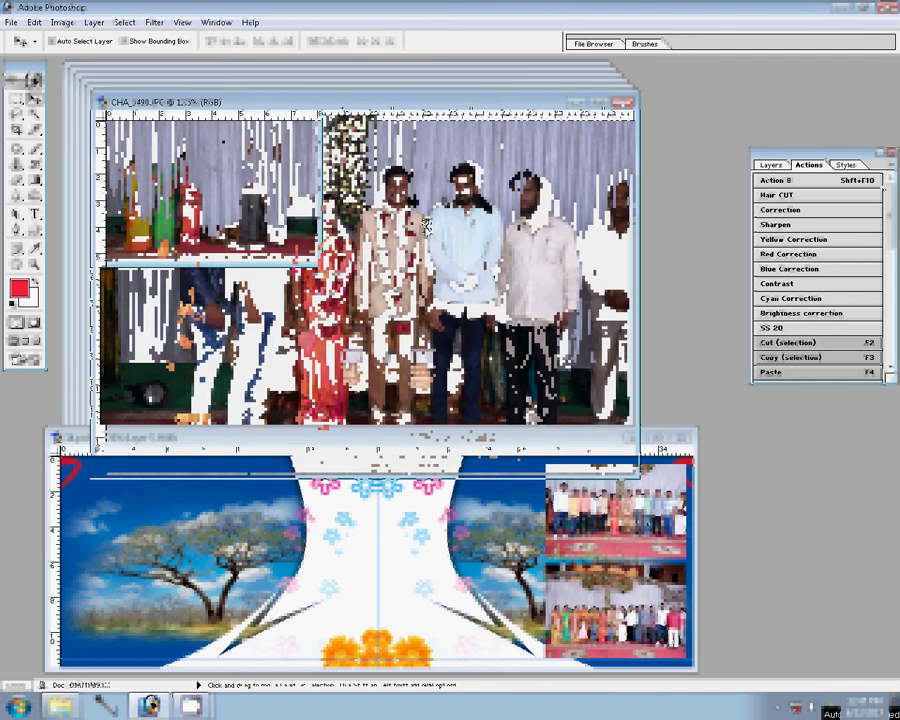
click(801, 210)
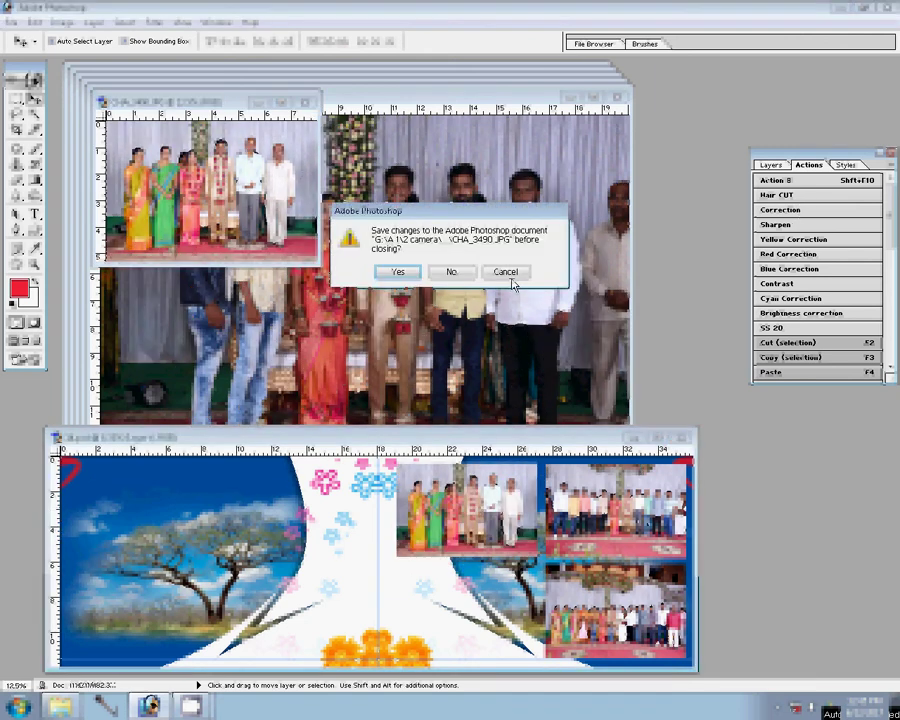
click(455, 268)
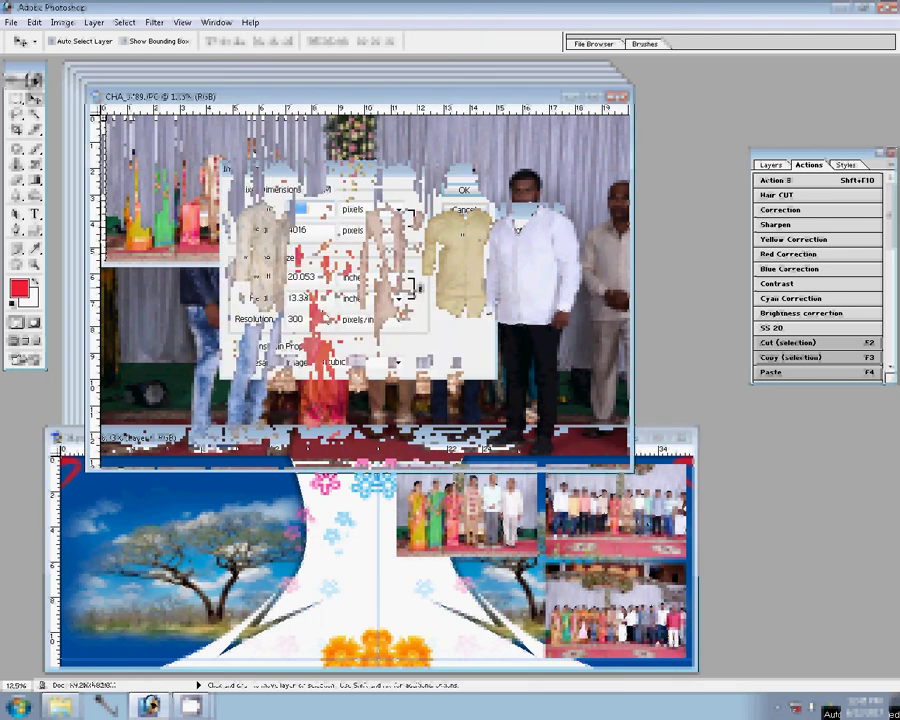
- Resize the fourth group photo, CHA_3489.JPG, to 8 inches wide and place it below the first
key(ctrl+alt+i)
text(8)
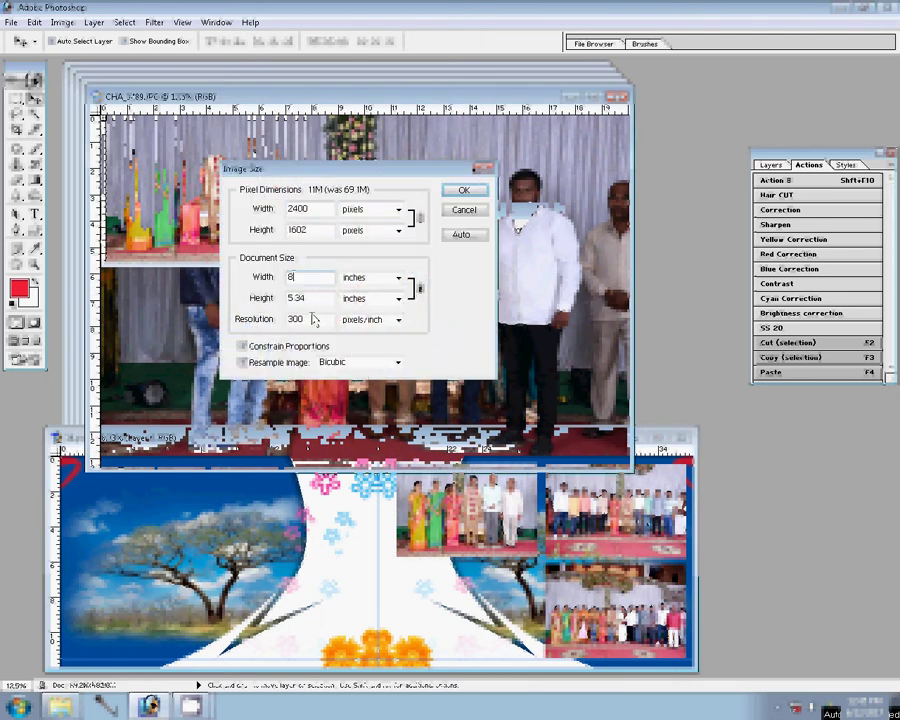
key(Return)
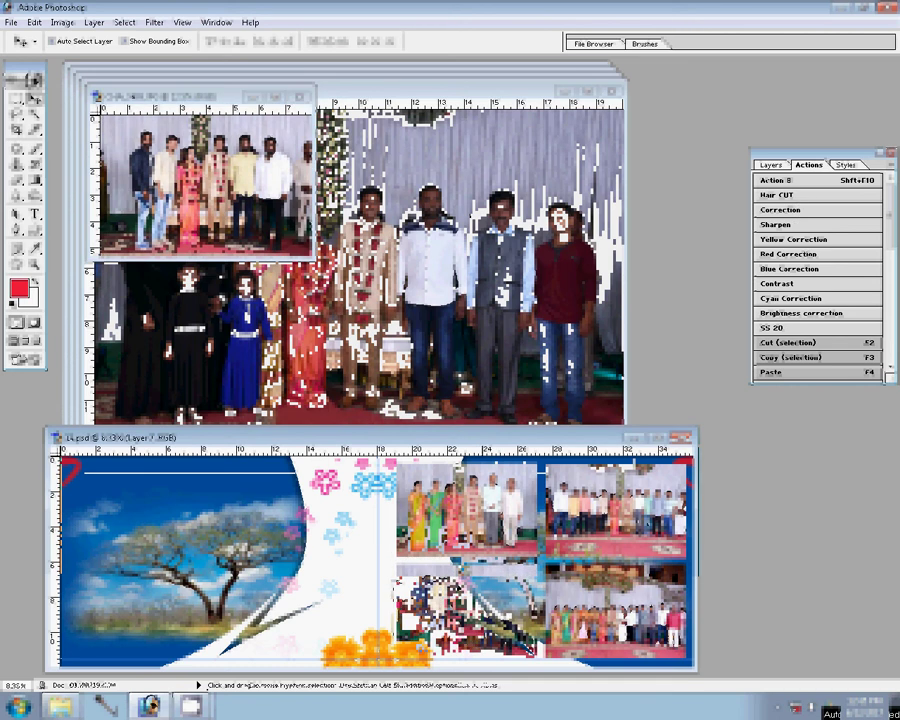
click(219, 239)
key(ctrl+w)
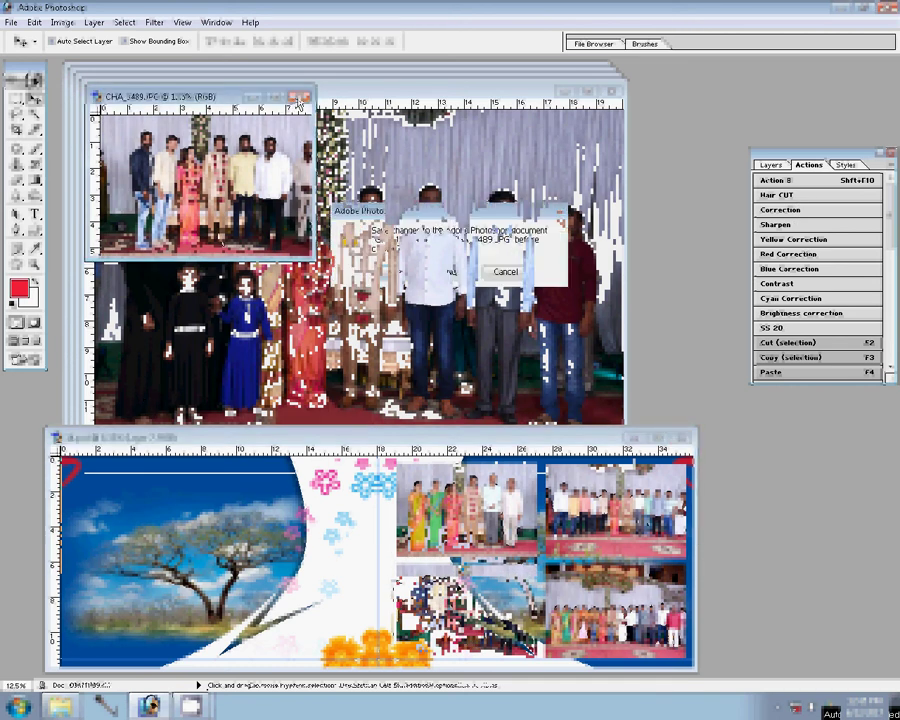
- Resize CHA_3487.JPG to 8 inches wide and place it in the lower slot left of centre
click(448, 272)
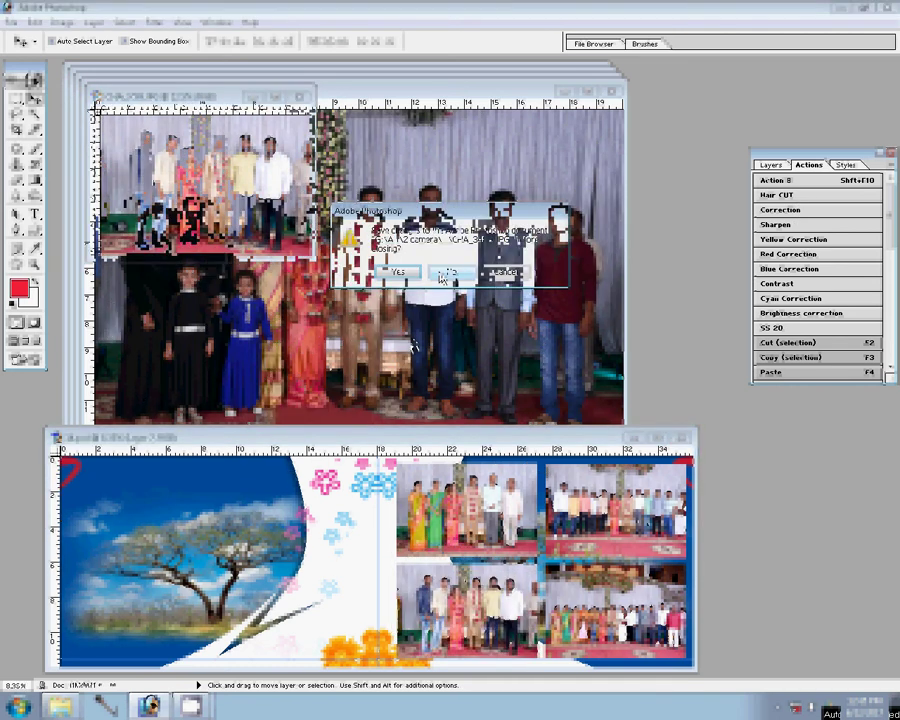
click(763, 208)
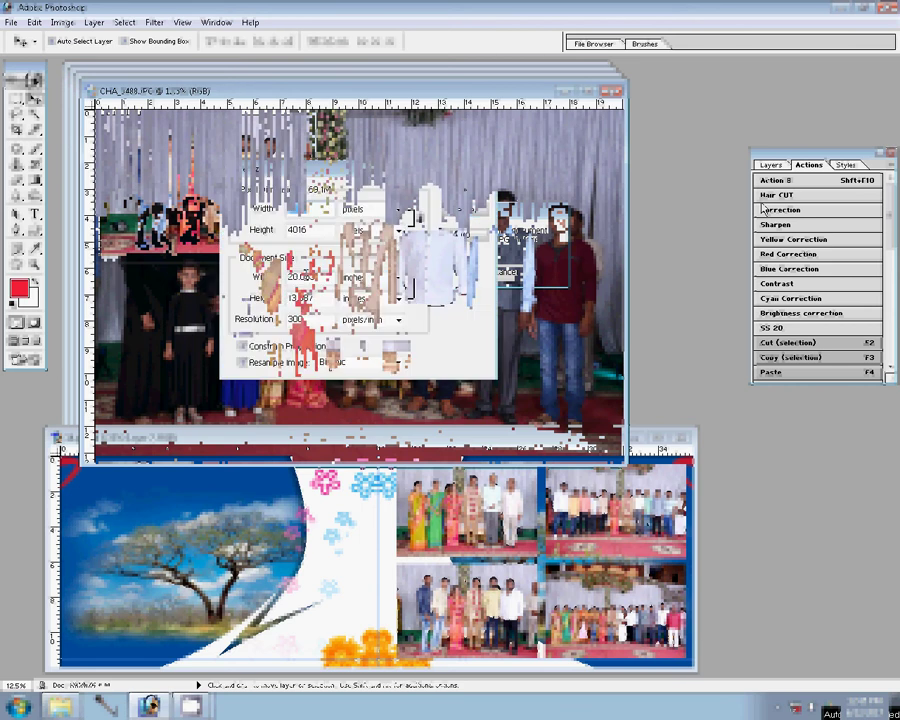
double_click(300, 277)
text(8)
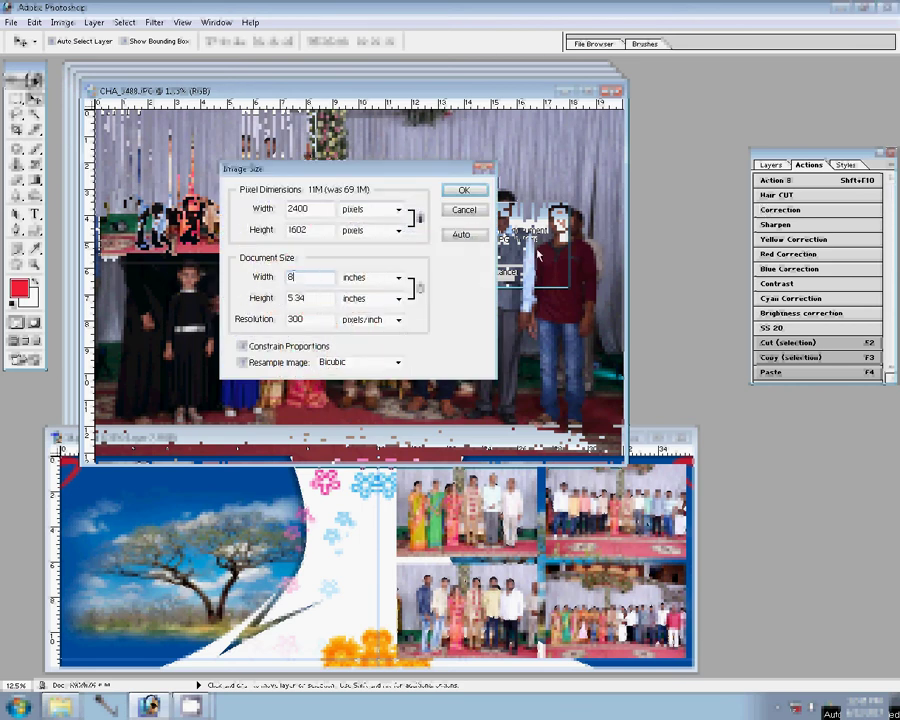
key(Return)
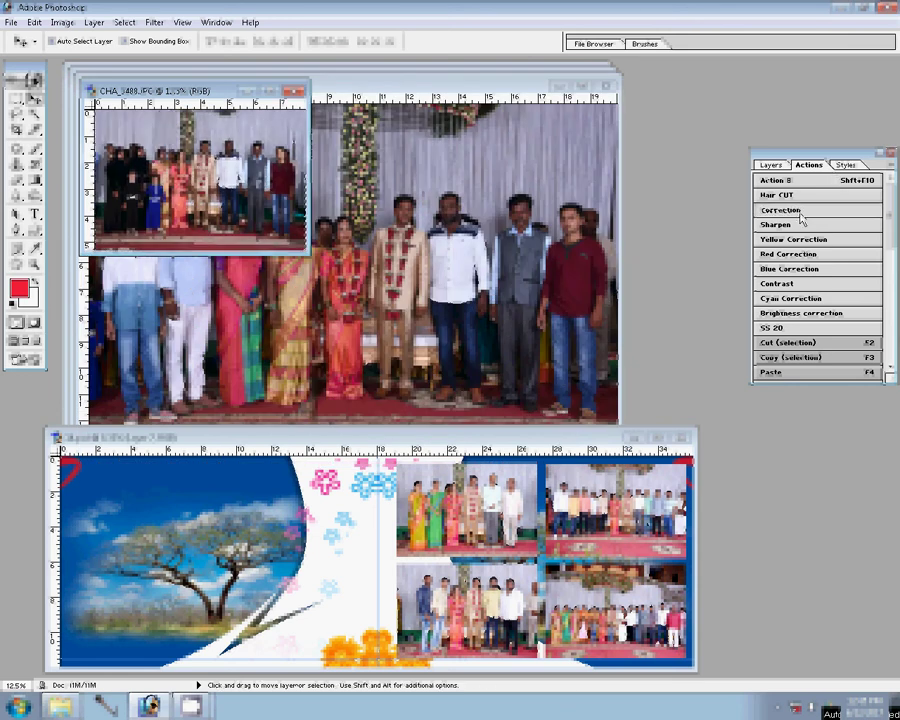
click(801, 210)
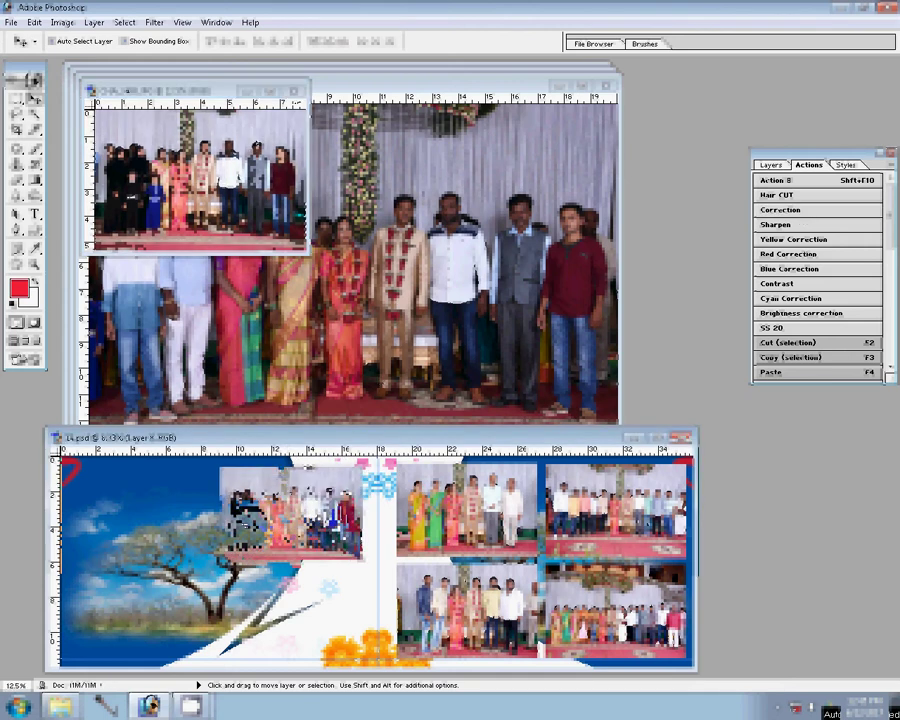
click(295, 93)
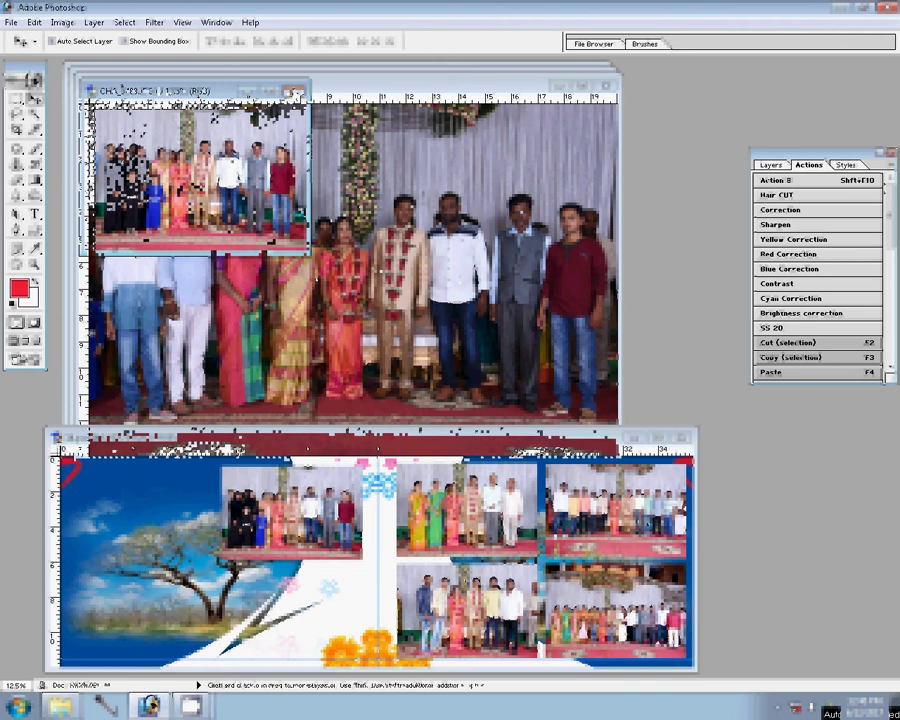
click(295, 313)
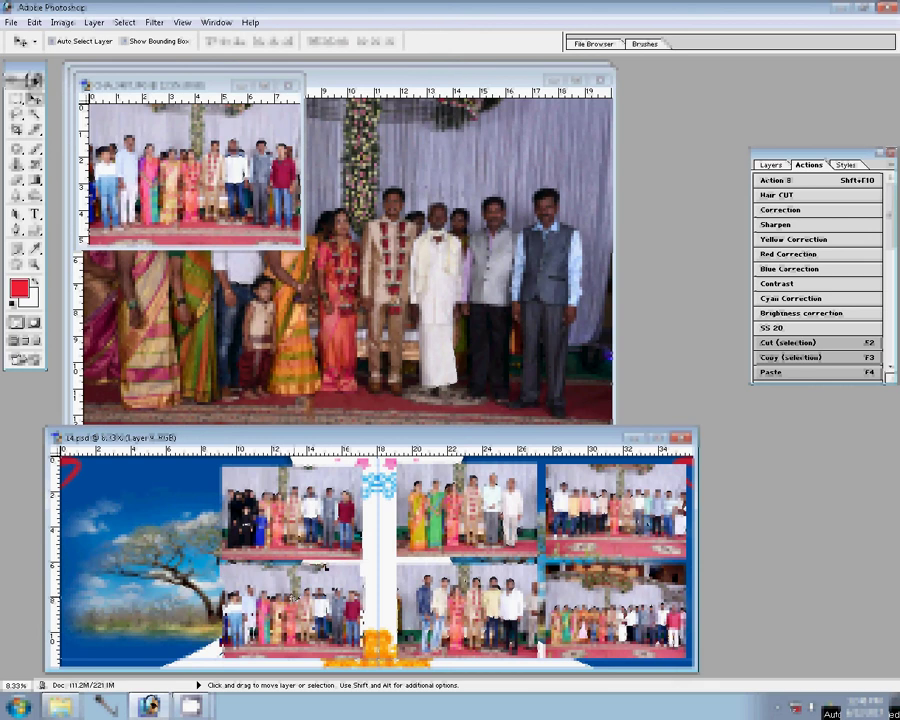
click(238, 200)
- Resize the next group photo and place it in the upper left-hand slot, discarding its changes
key(ctrl+w)
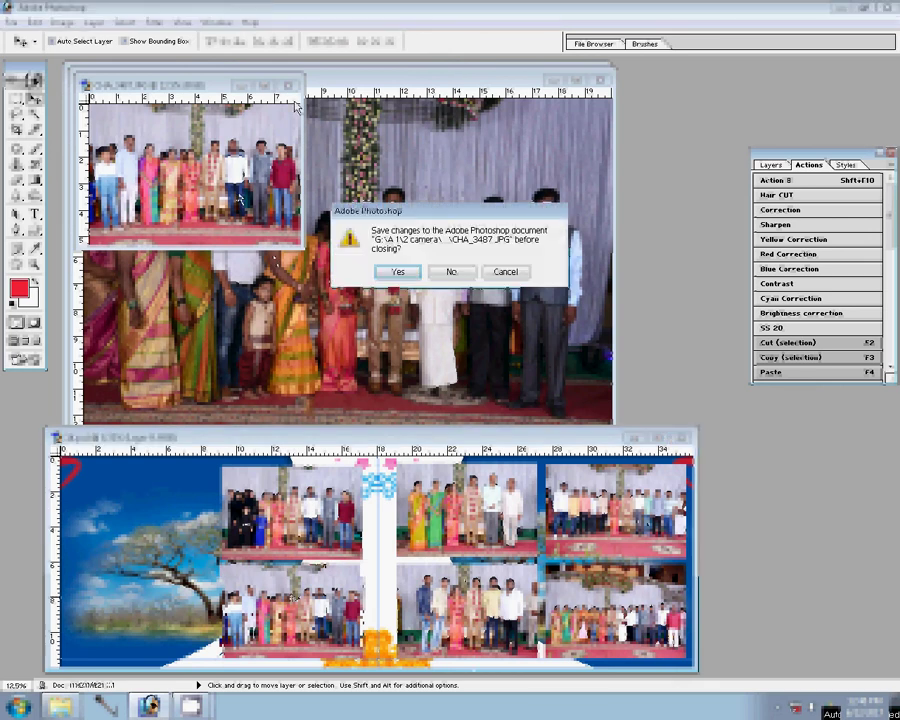
click(453, 268)
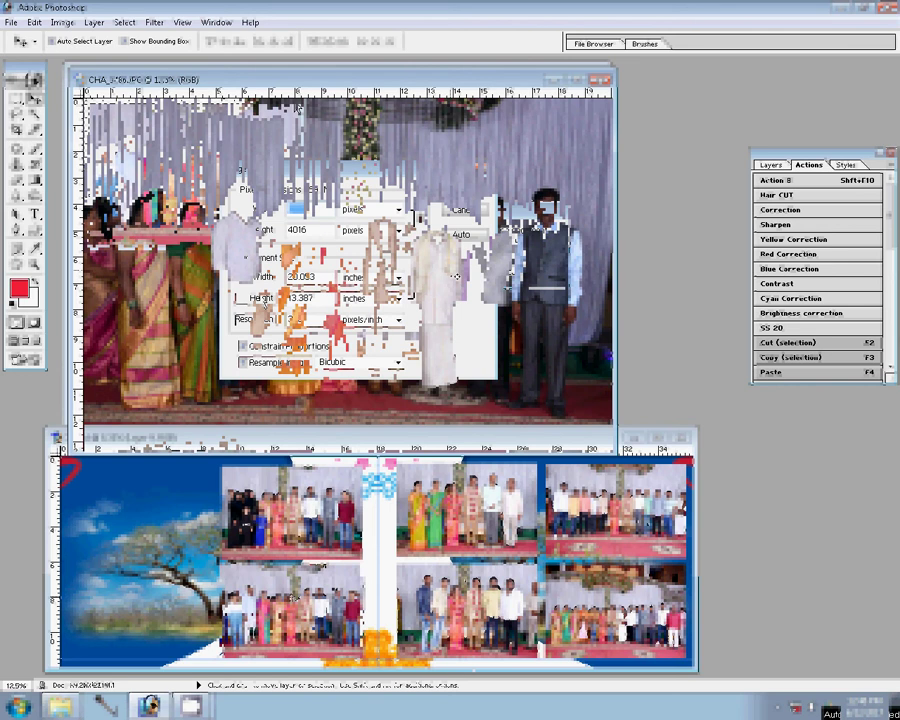
key(Return)
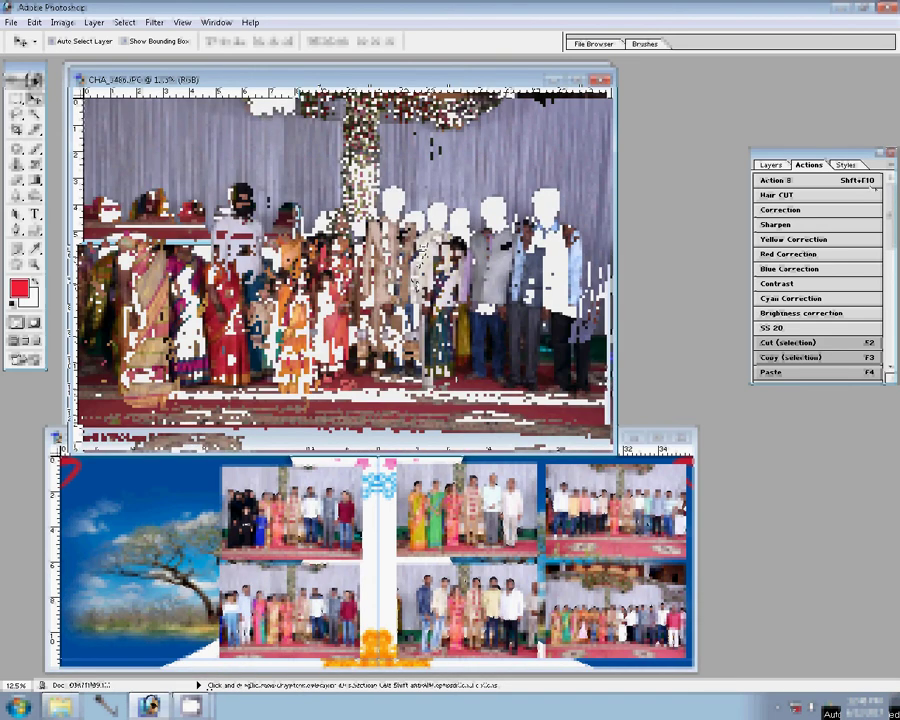
click(806, 211)
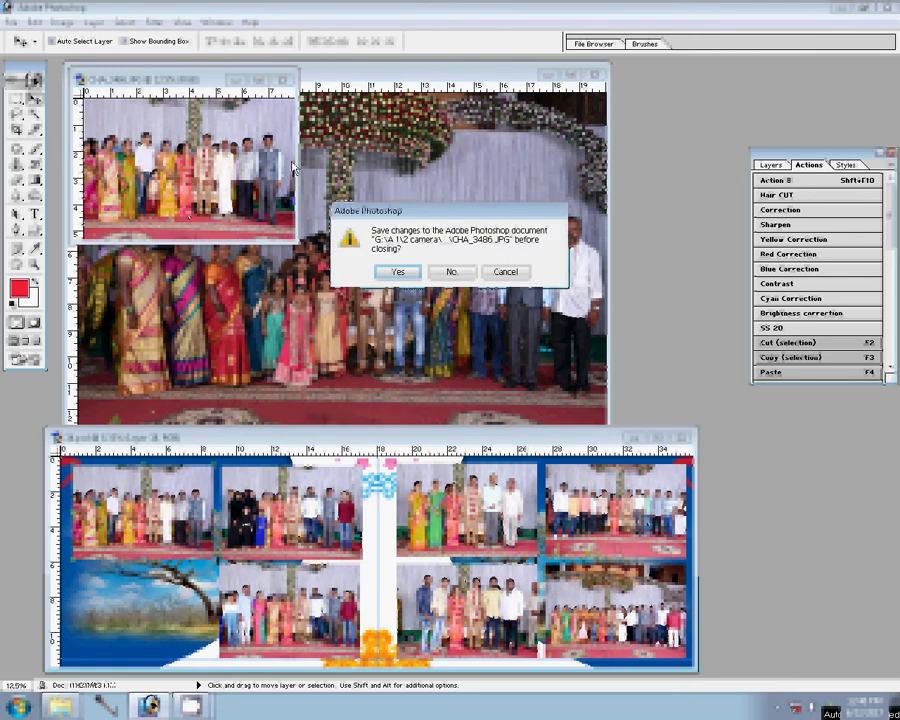
key(n)
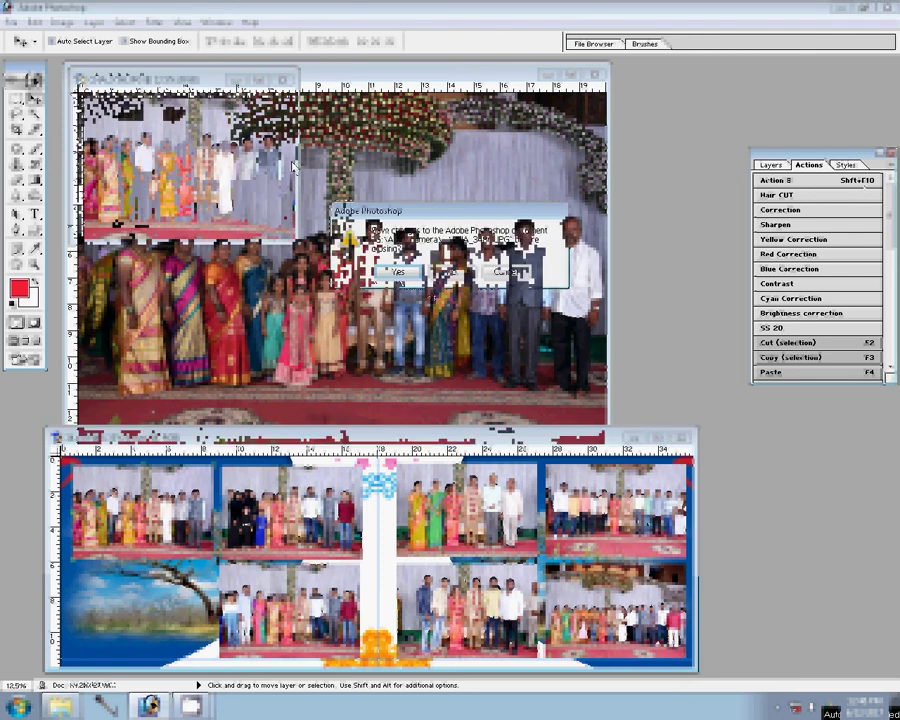
- Resize CHA_3484.JPG to 8 inches, place it bottom-left, and close its source unsaved
key(ctrl+alt+i)
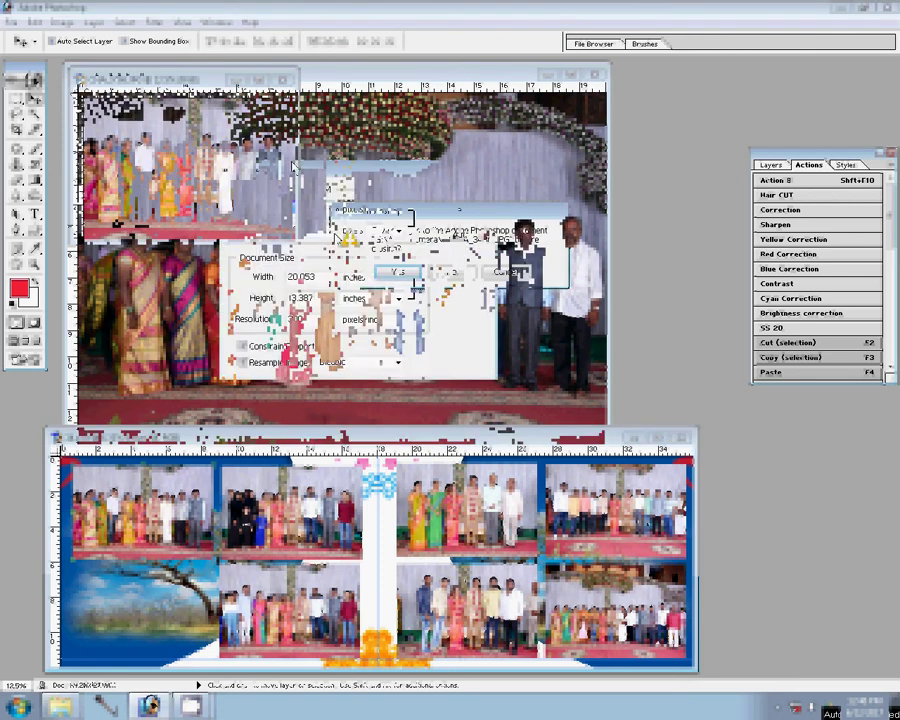
double_click(298, 277)
text(8)
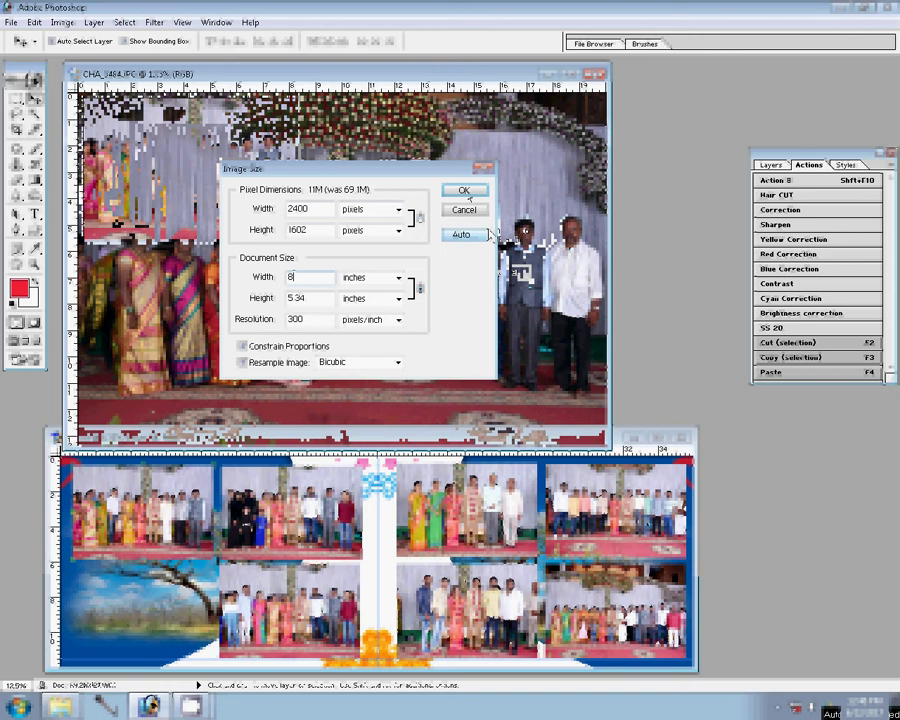
click(469, 193)
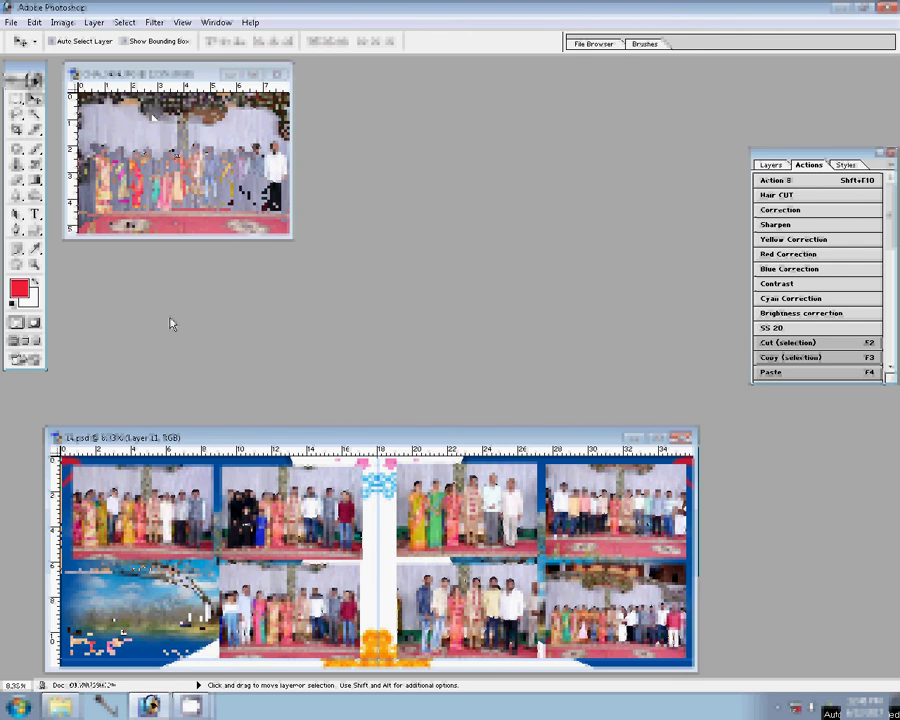
key(ctrl+Tab)
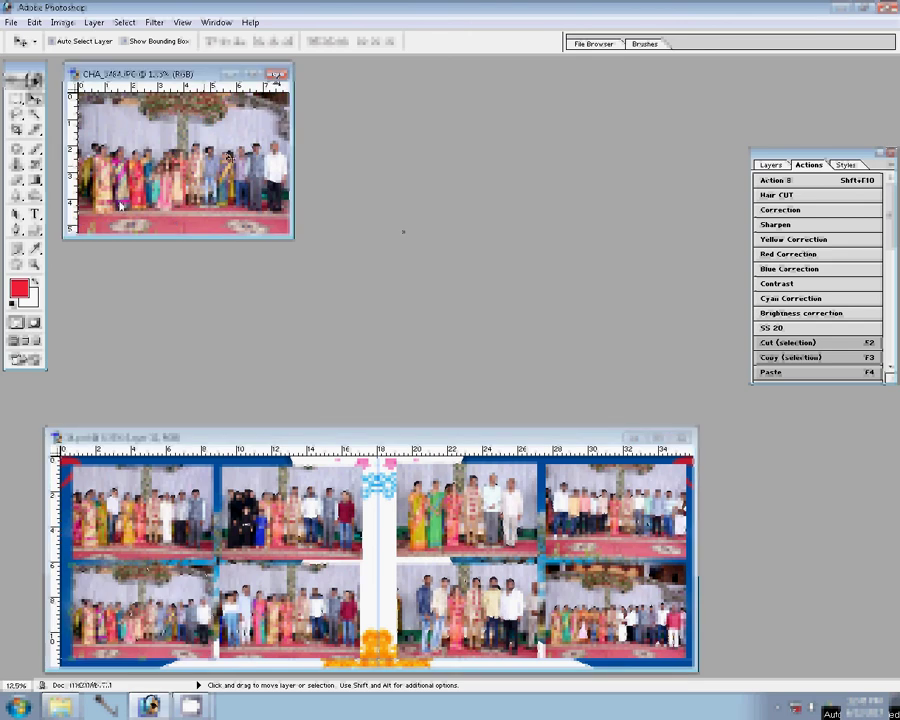
key(ctrl+w)
click(463, 280)
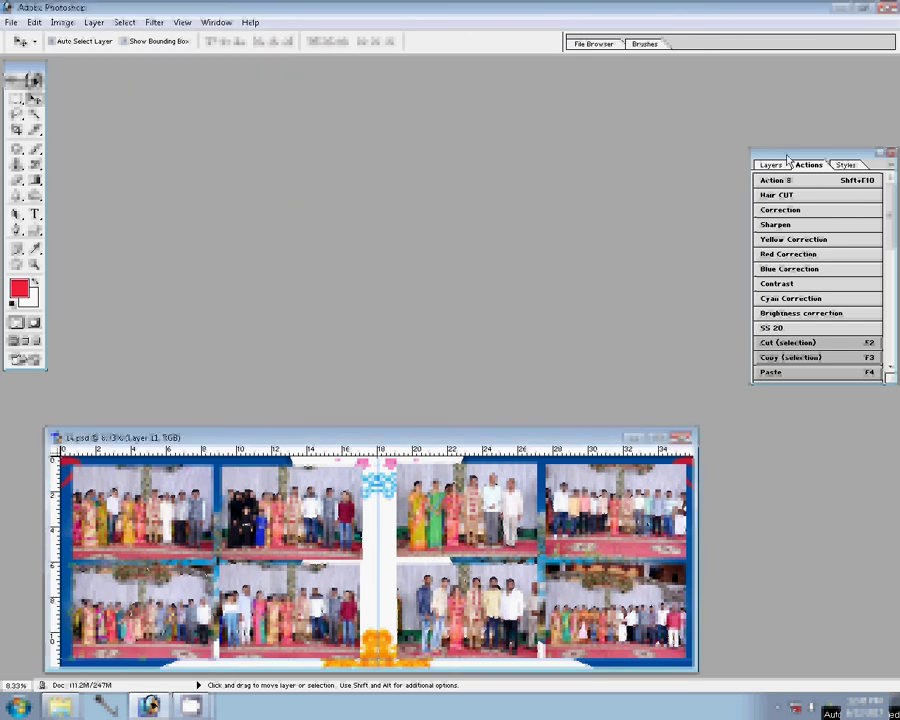
key(F7)
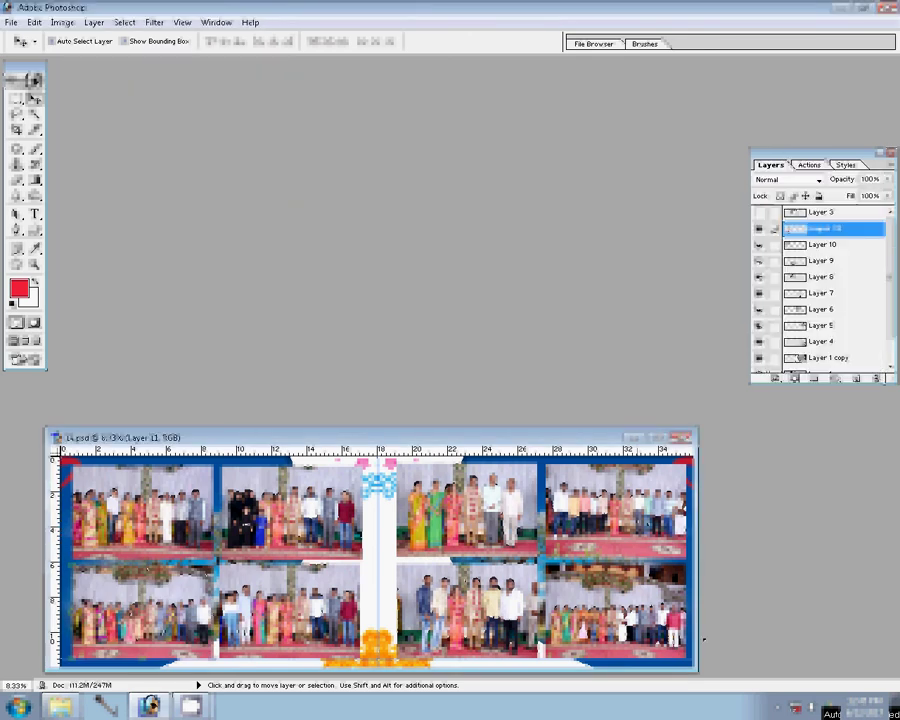
- Add a 22 px outside Stroke with a dark red pattern fill to Layer 4
click(820, 341)
click(779, 379)
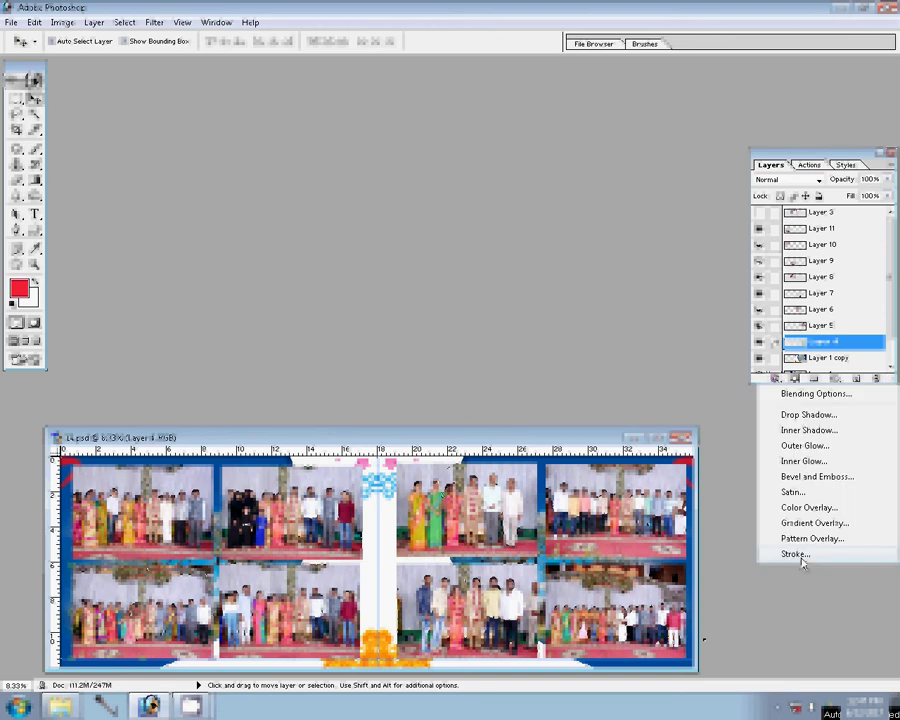
click(800, 557)
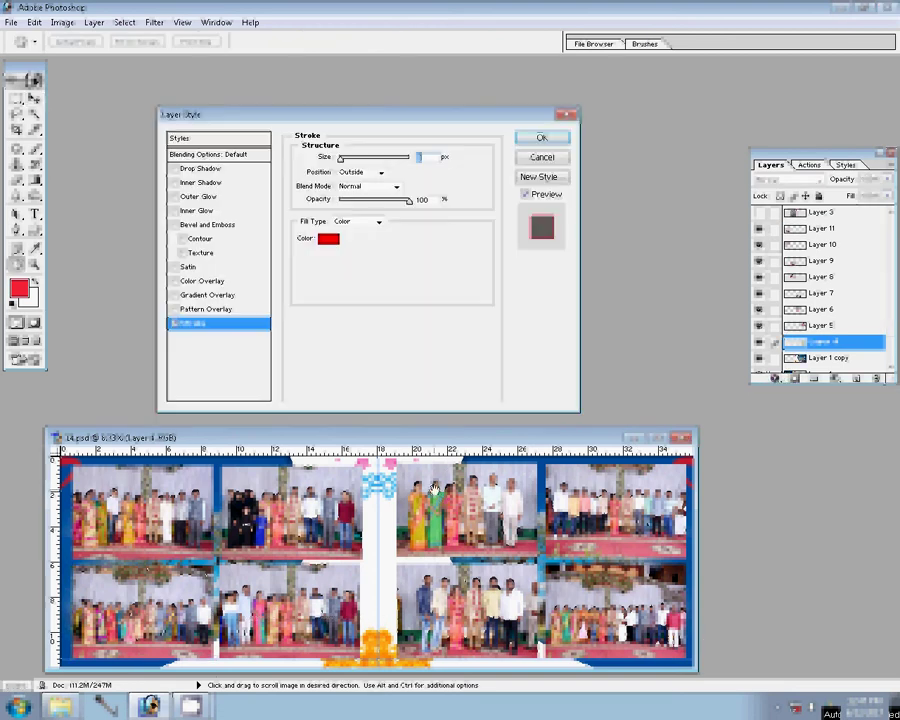
click(360, 221)
click(356, 250)
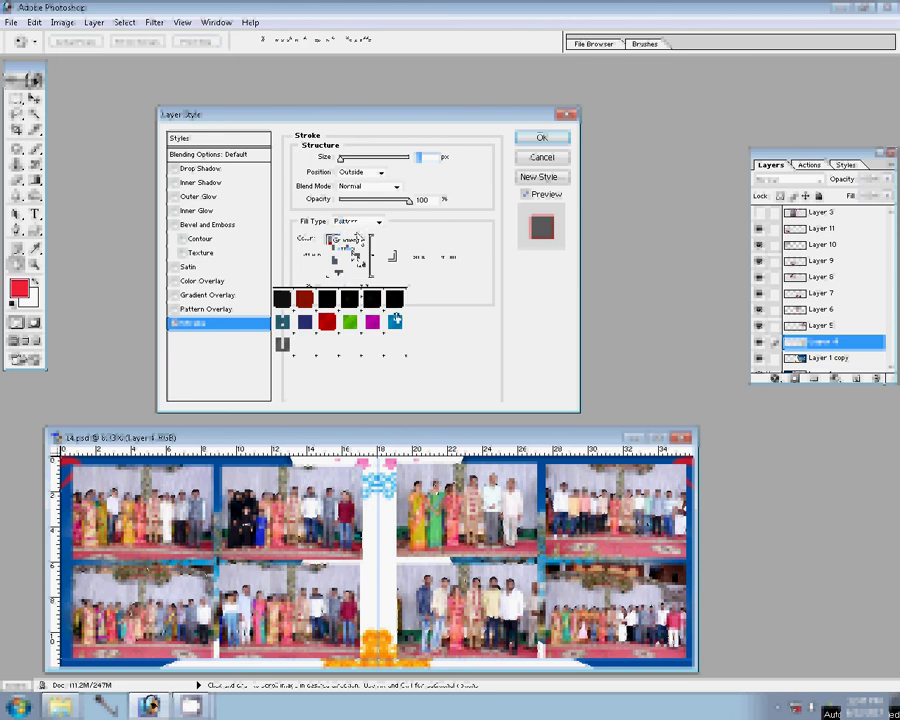
click(304, 298)
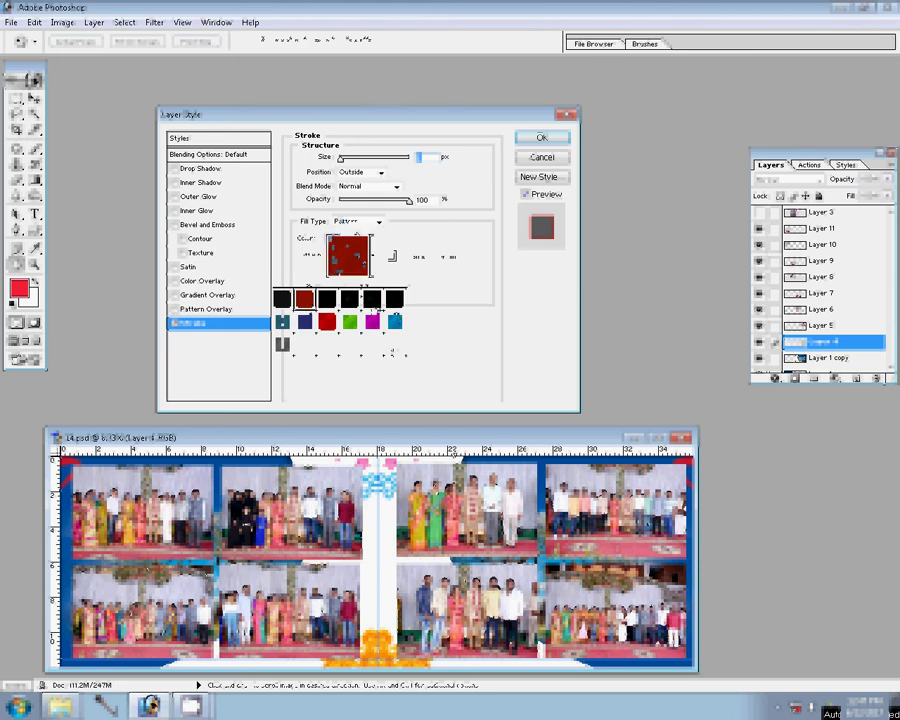
click(364, 286)
text(22)
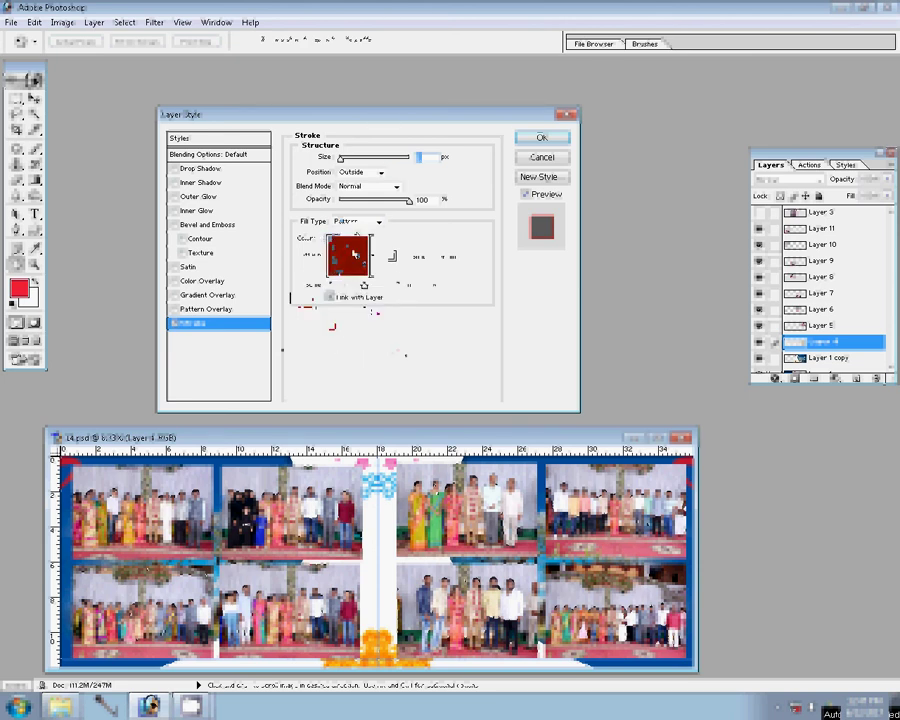
click(541, 137)
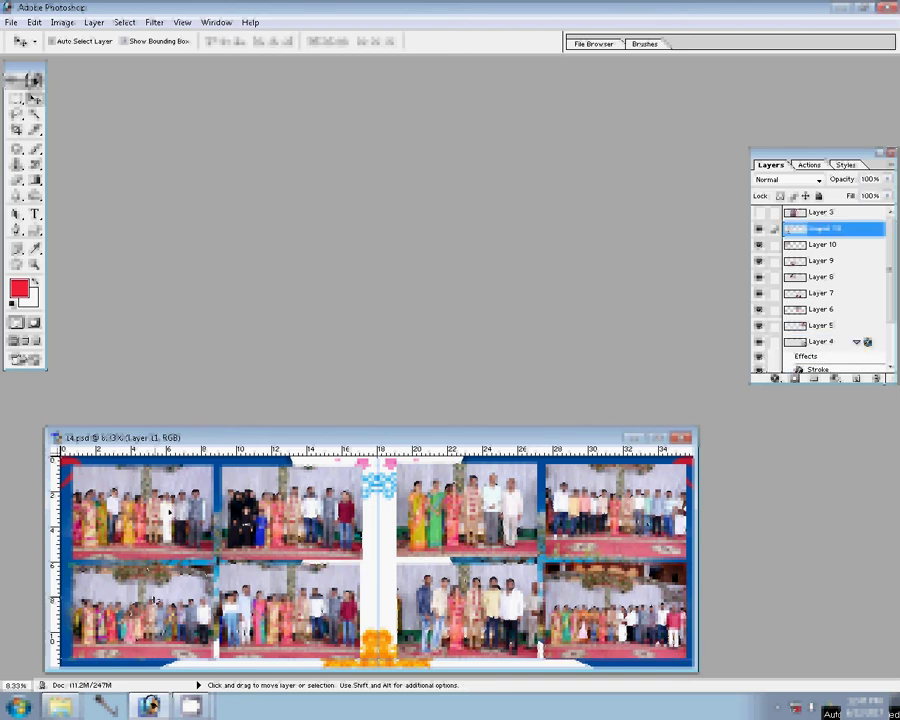
- Delete the balloon photo Layer 3 and merge the photo layers down into Layer 4
key(alt+bracketleft)
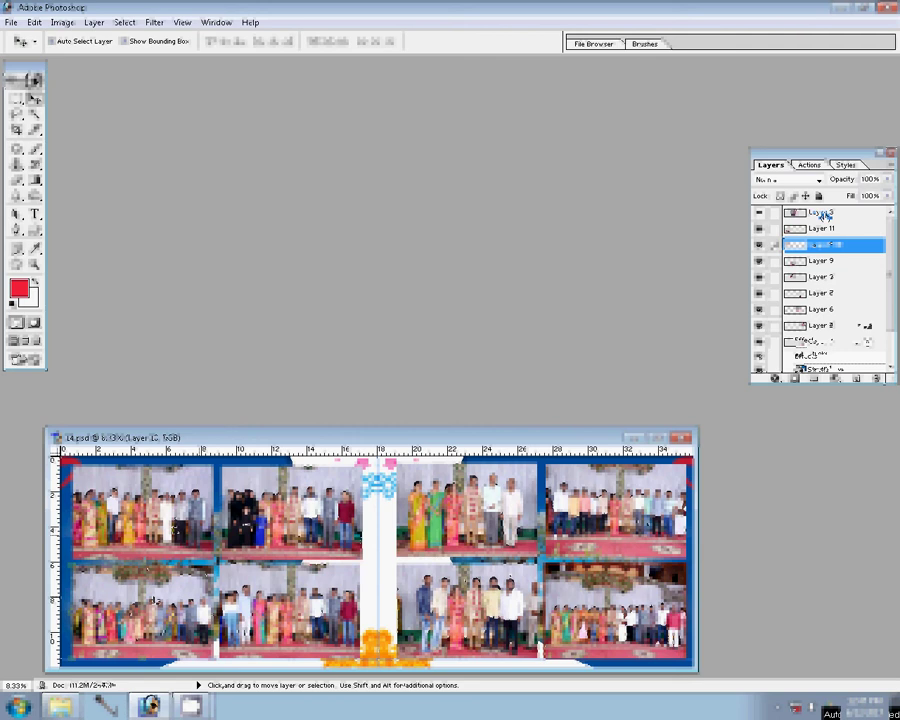
click(759, 212)
drag(825, 215, 822, 212)
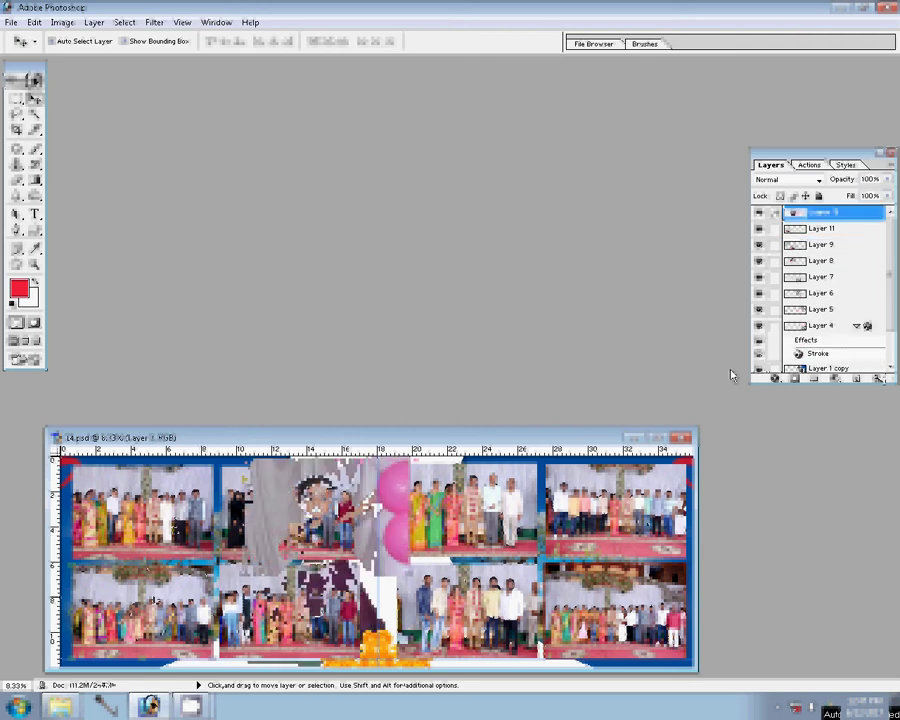
key(Delete)
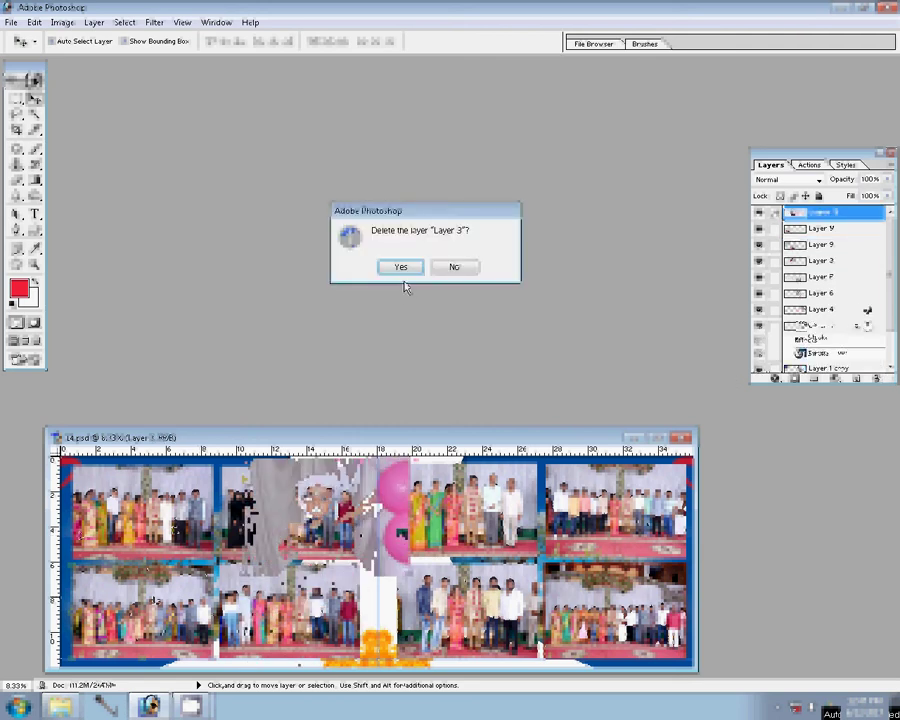
click(400, 267)
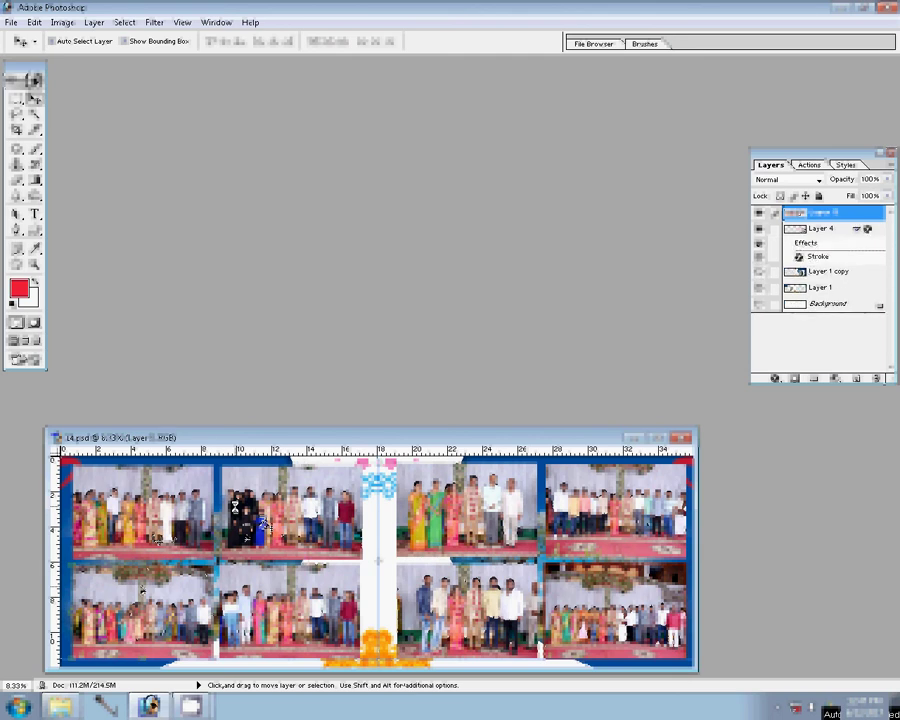
key(ctrl+e)
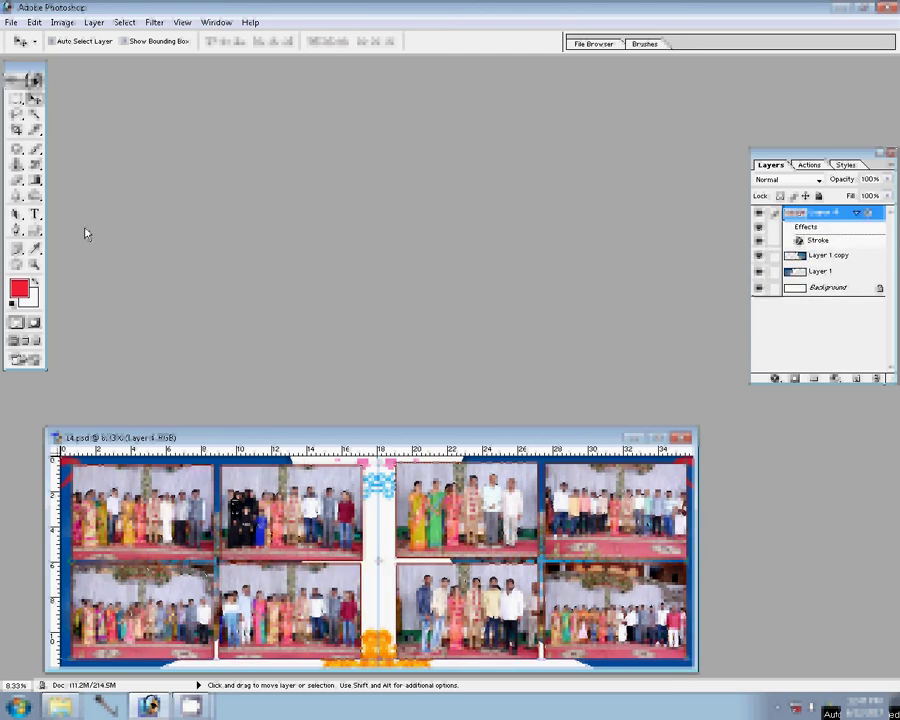
- Save the spread as 44.psd in the 00 folder on the local disk
click(10, 22)
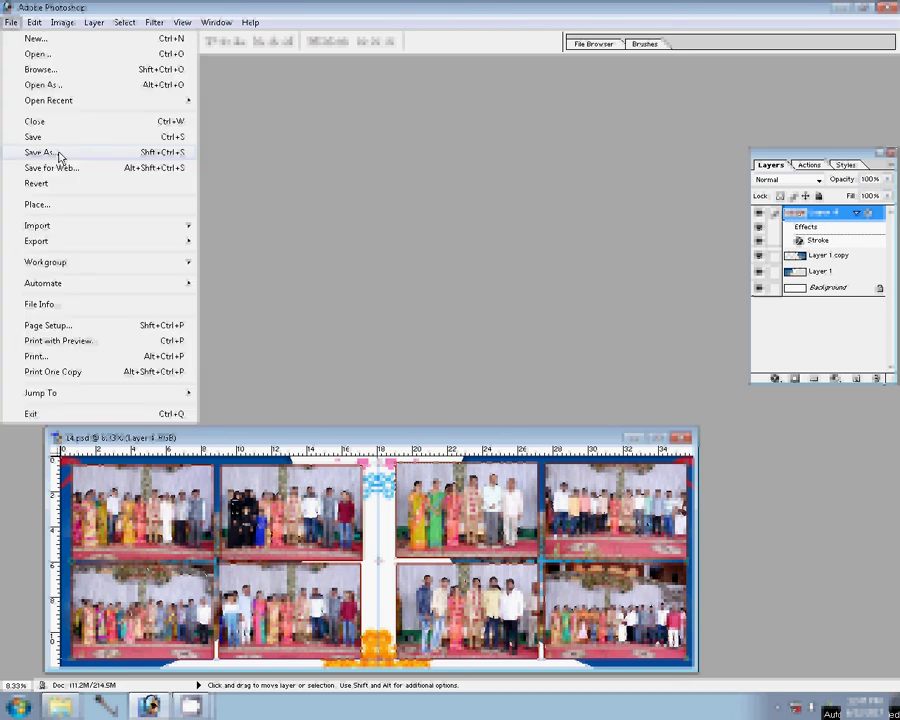
click(58, 155)
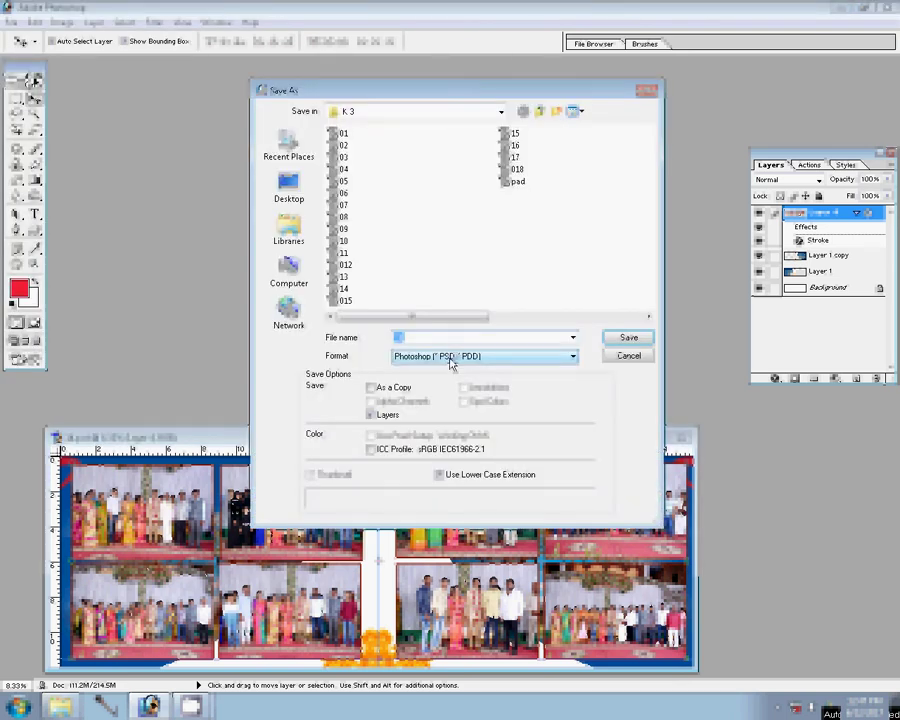
click(290, 272)
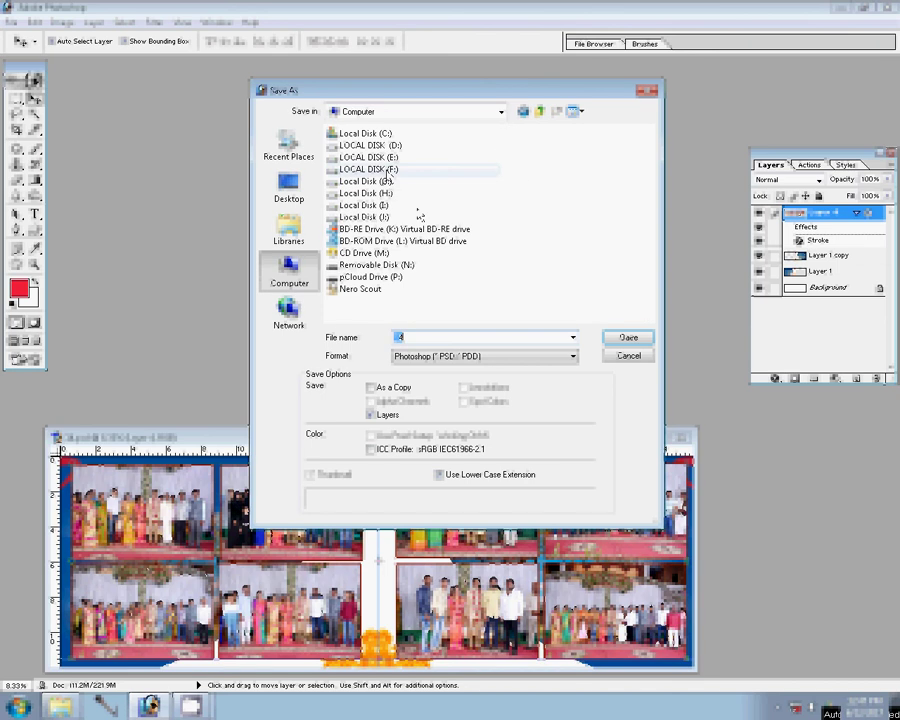
double_click(388, 170)
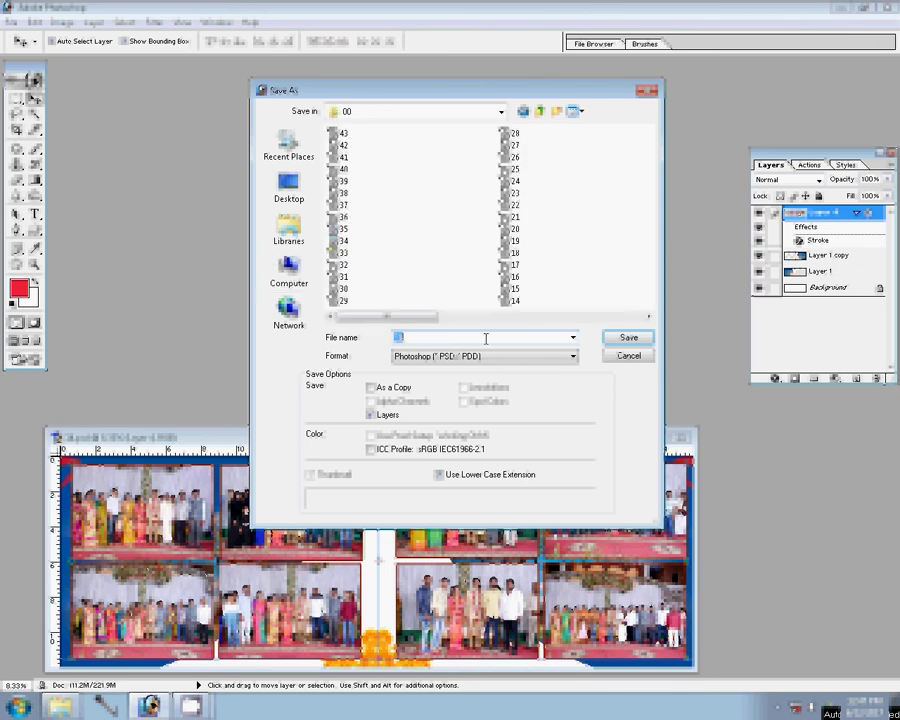
text(44)
click(620, 341)
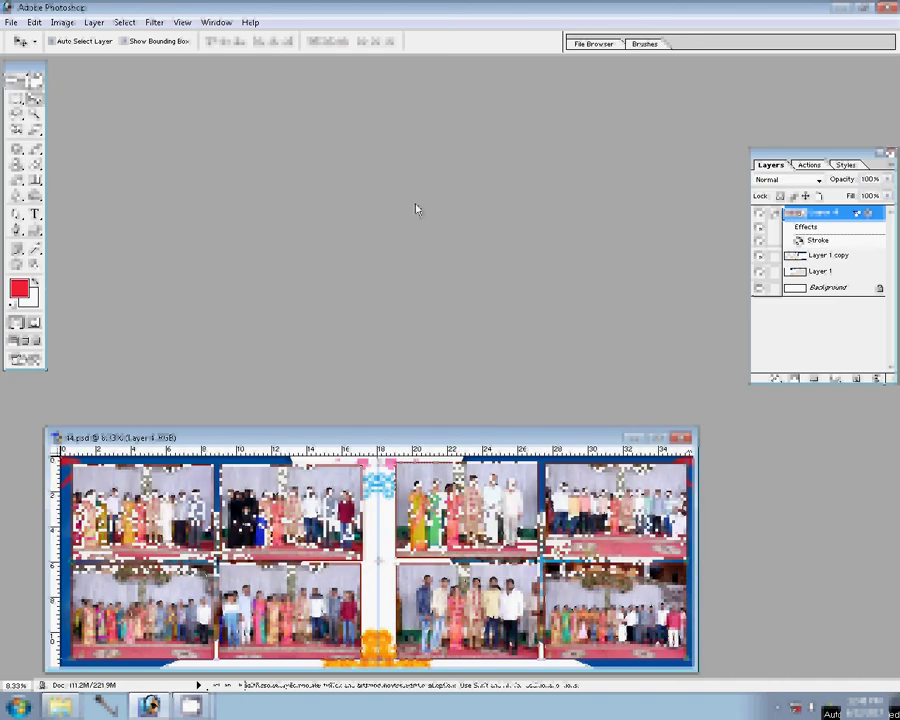
- Open the next spread file, 013.psd, from the K 3 folder window
click(64, 698)
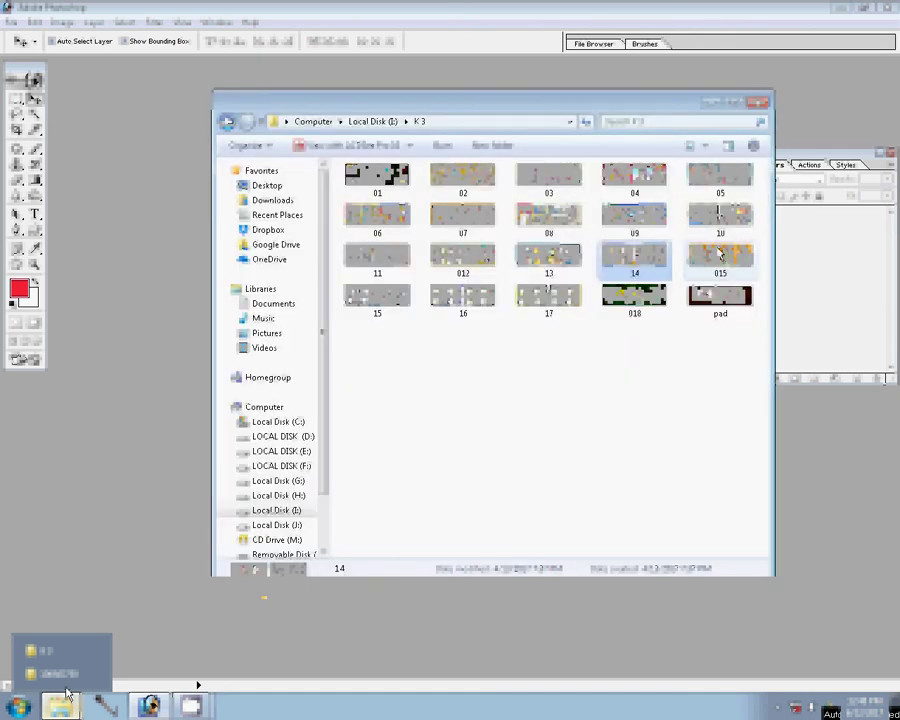
click(710, 262)
double_click(710, 262)
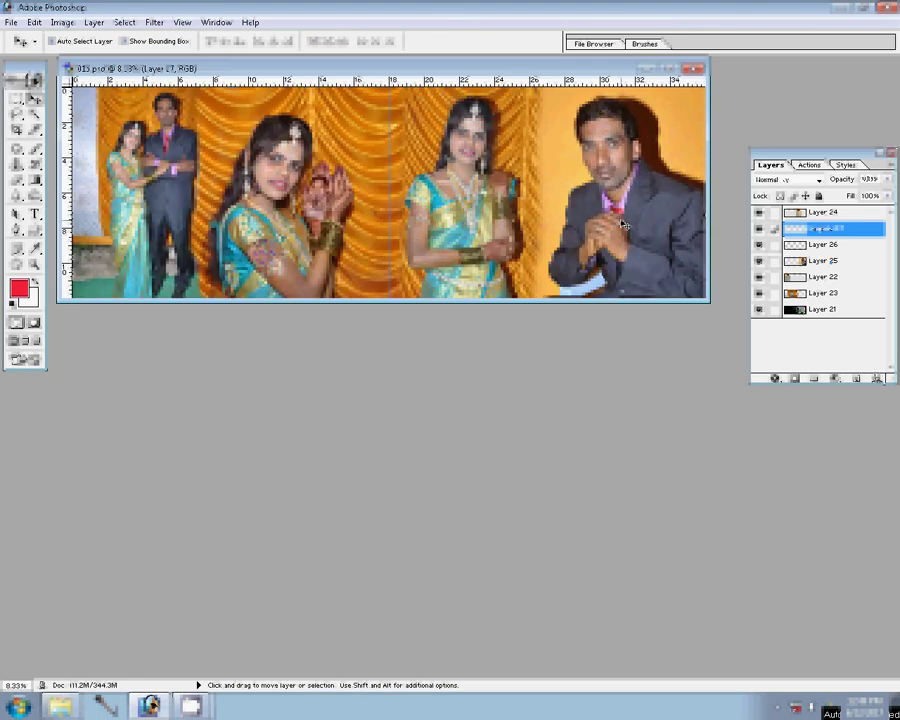
- Delete the old wedding photo layers, including Layer 22, and hide Layer 27
key(ctrl+z)
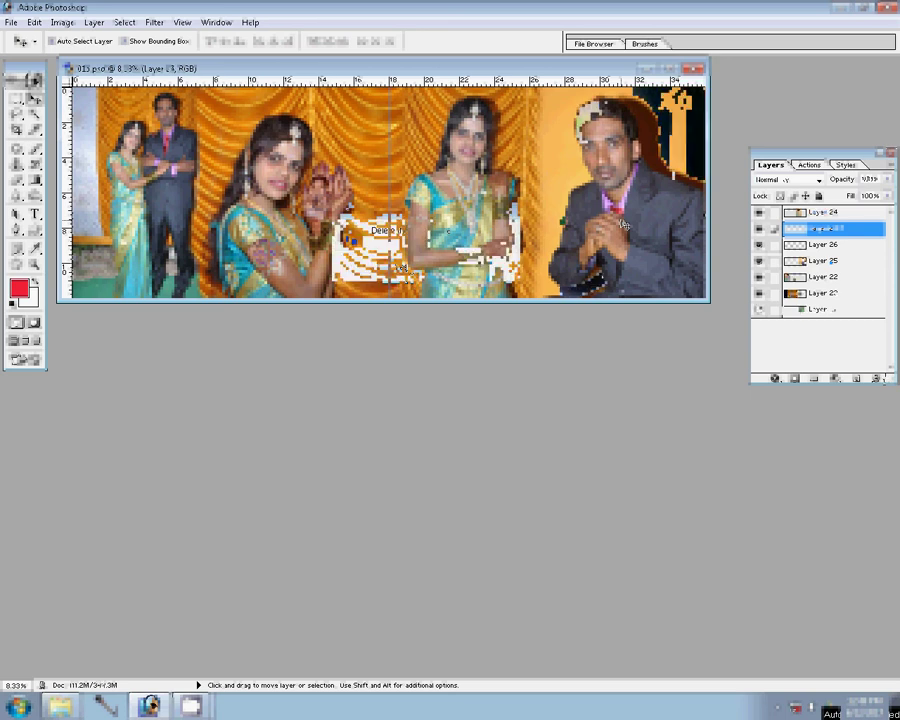
click(333, 262)
key(ctrl+z)
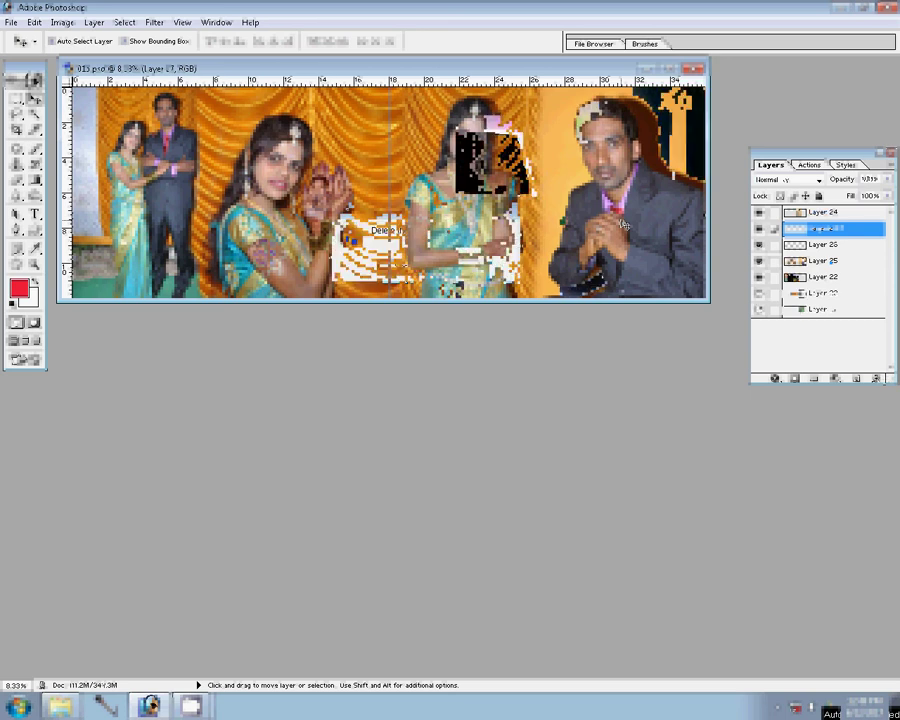
key(ctrl+z)
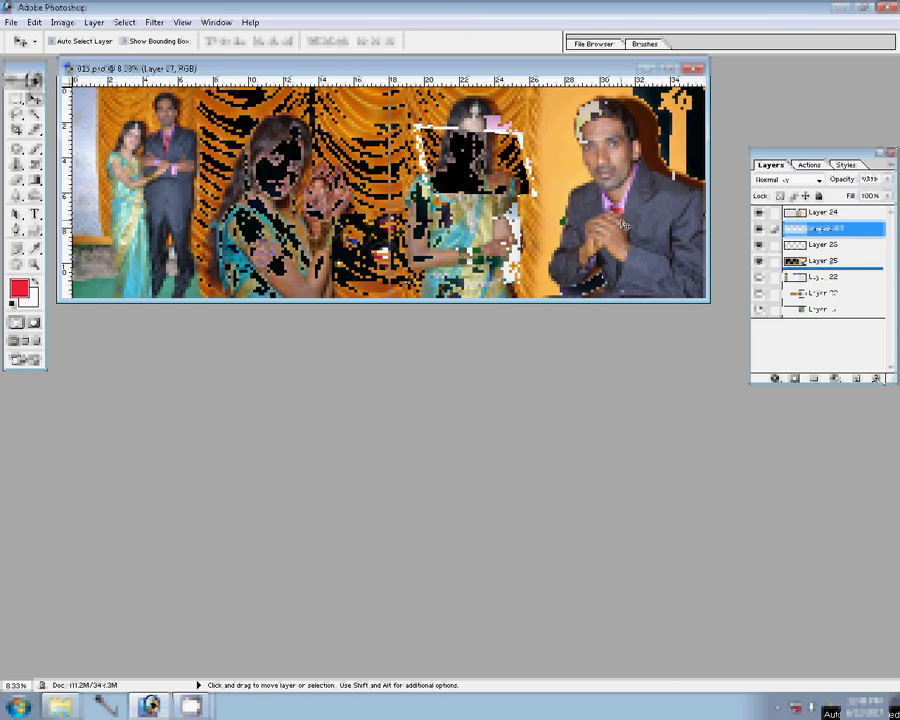
click(875, 378)
key(Escape)
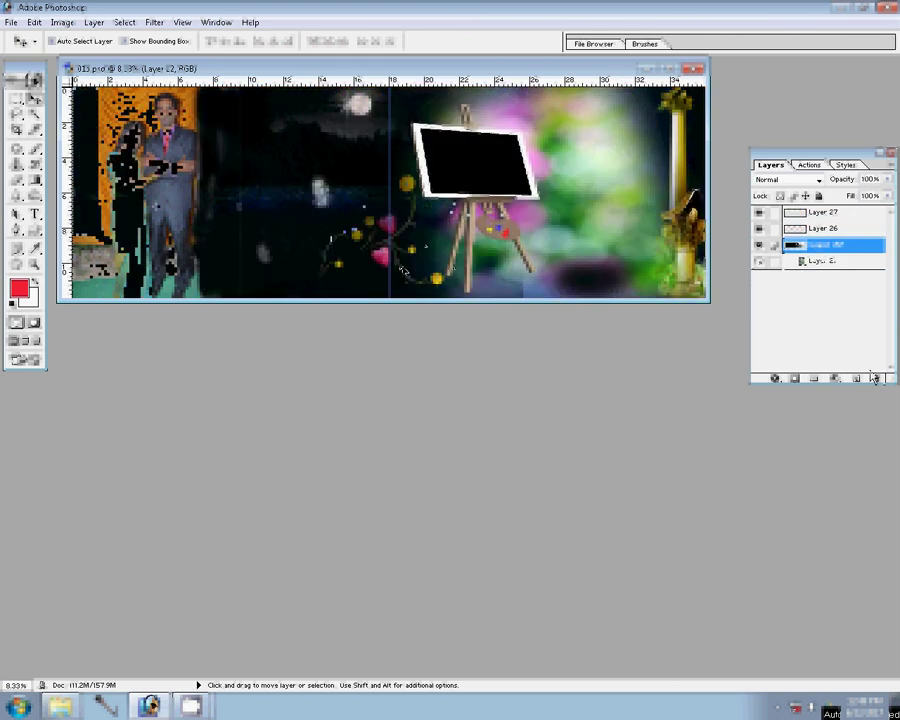
click(875, 378)
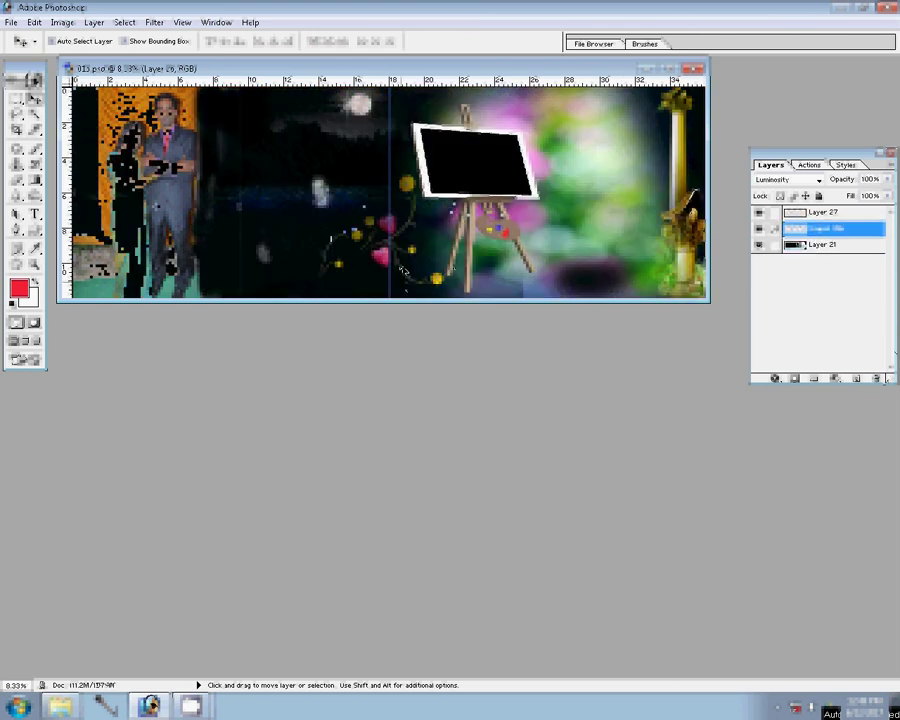
key(Delete)
click(400, 265)
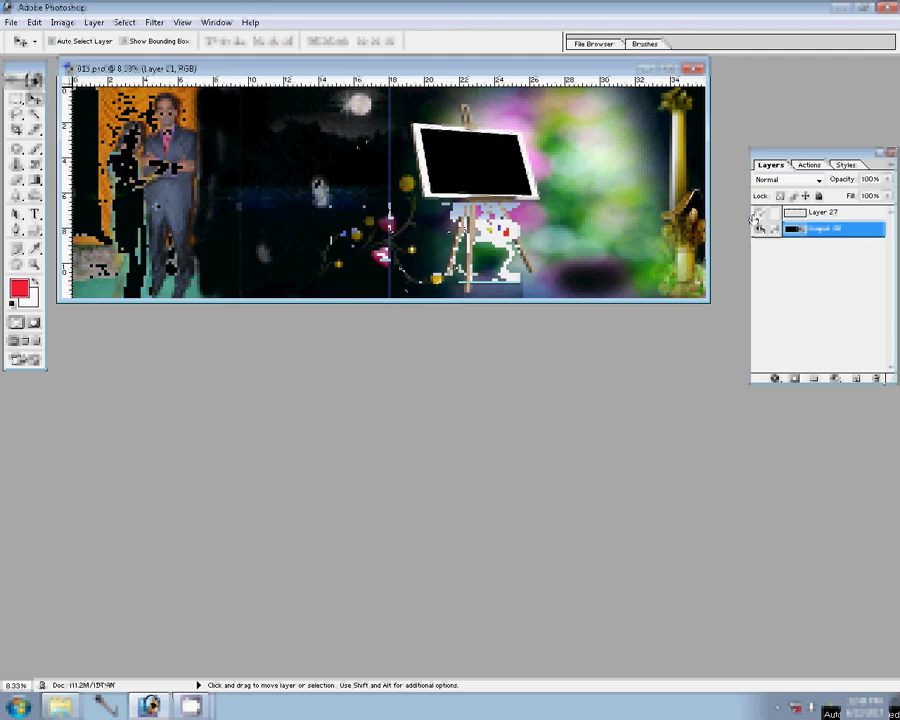
click(758, 213)
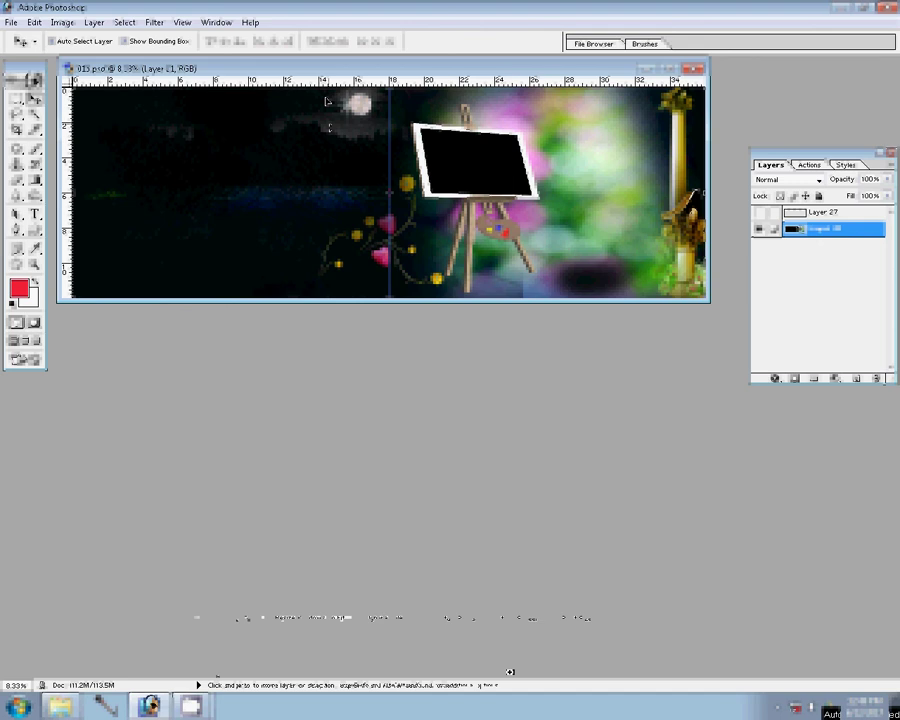
- Clone-stamp the leftover faces out of the moon with a 400 px brush
key(z)
drag(326, 101, 445, 146)
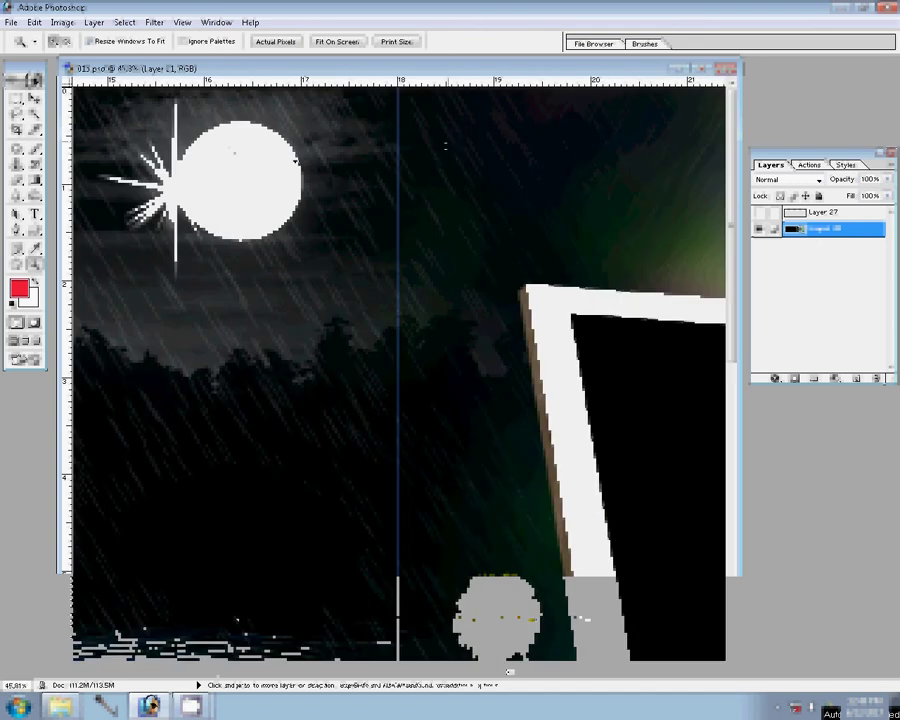
key(ctrl+shift+v)
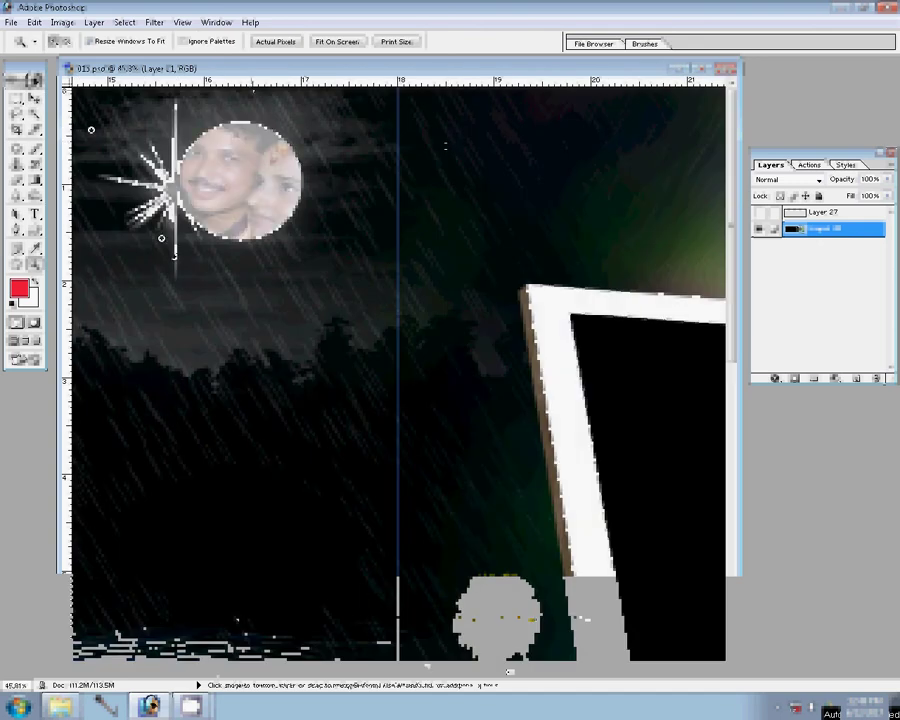
key(s)
key(bracketright)
key(bracketright)
key(bracketright)
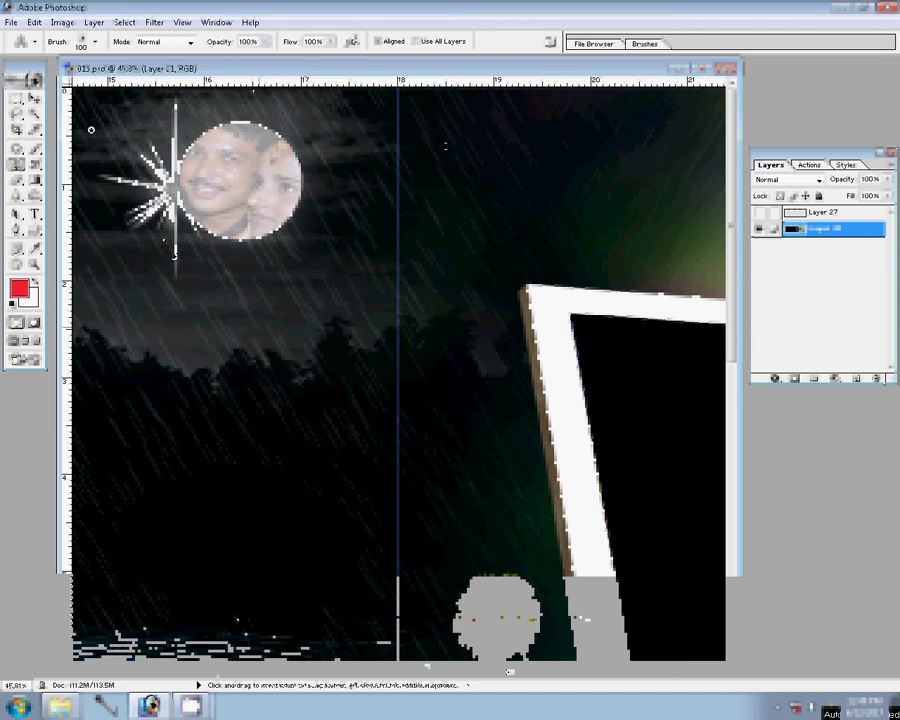
key(bracketright)
key(bracketright)
key(bracketright)
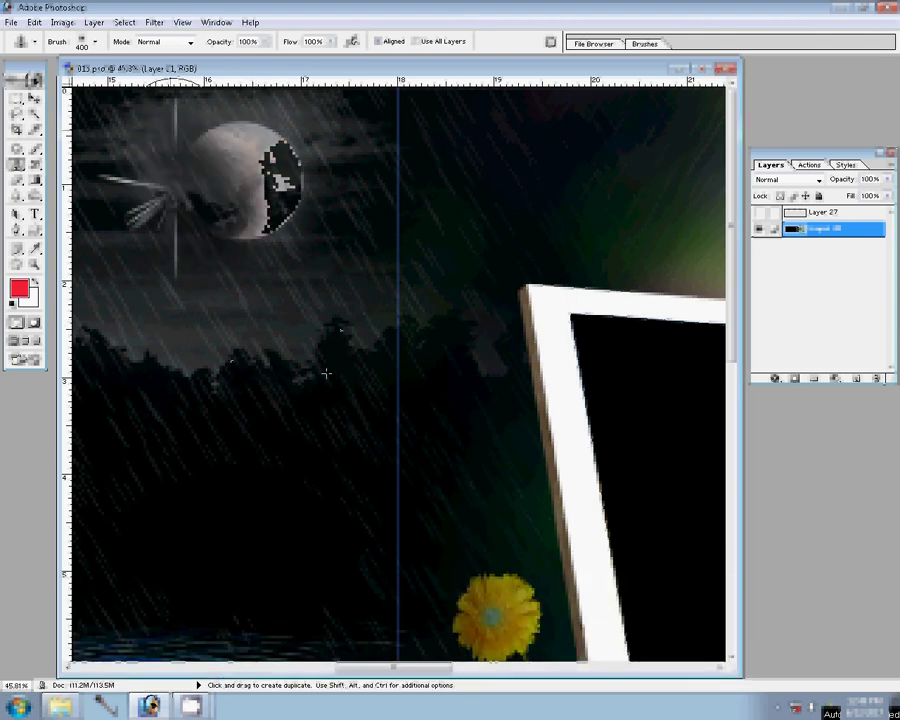
key(z)
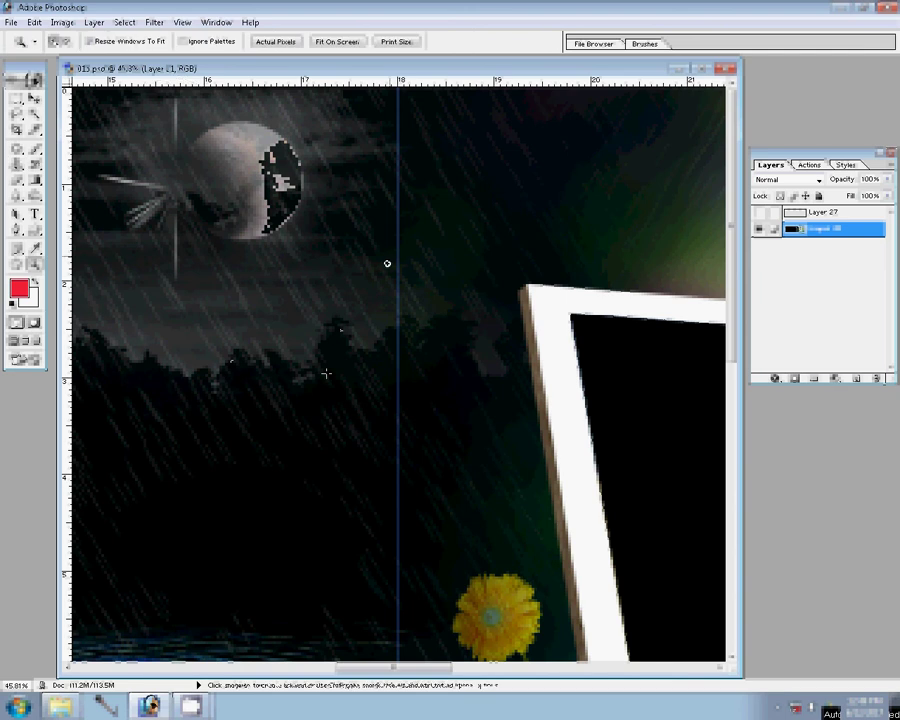
click(337, 42)
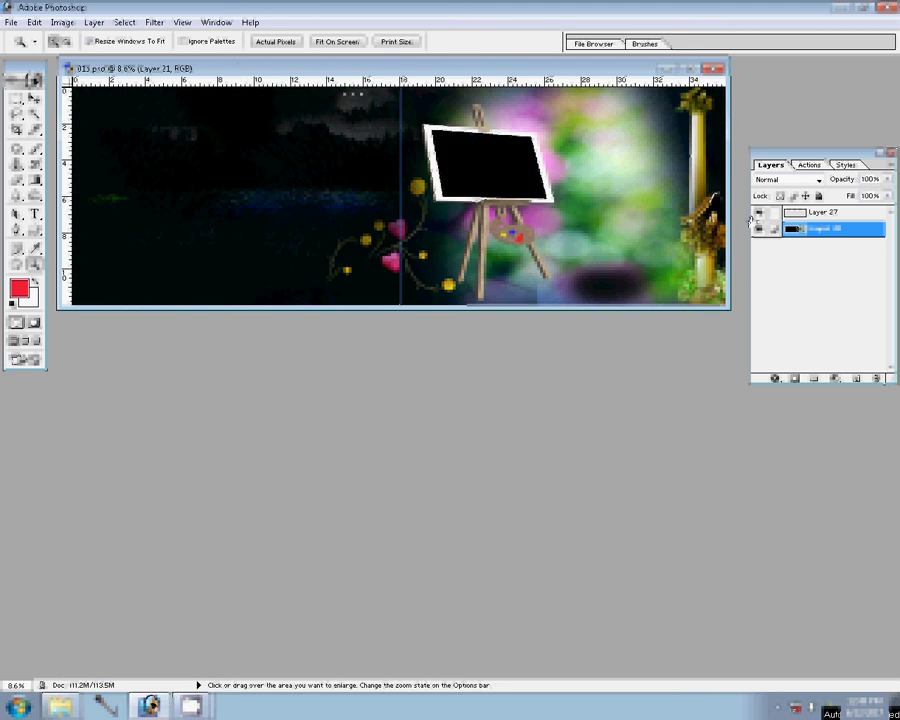
- Delete Layer 27, leaving only Layer 21's dark easel background
click(820, 213)
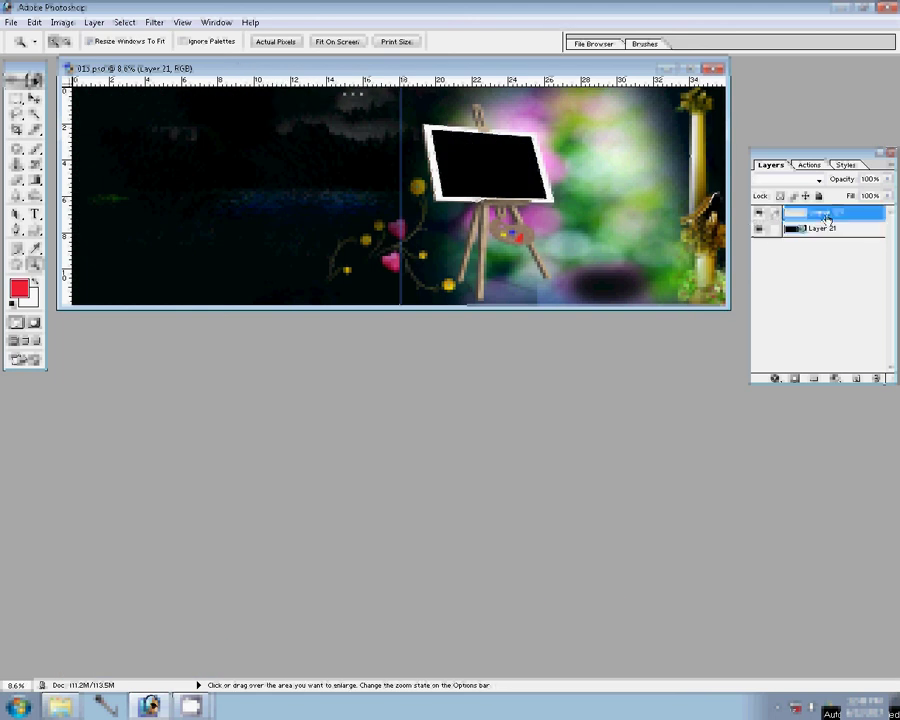
click(876, 378)
key(Return)
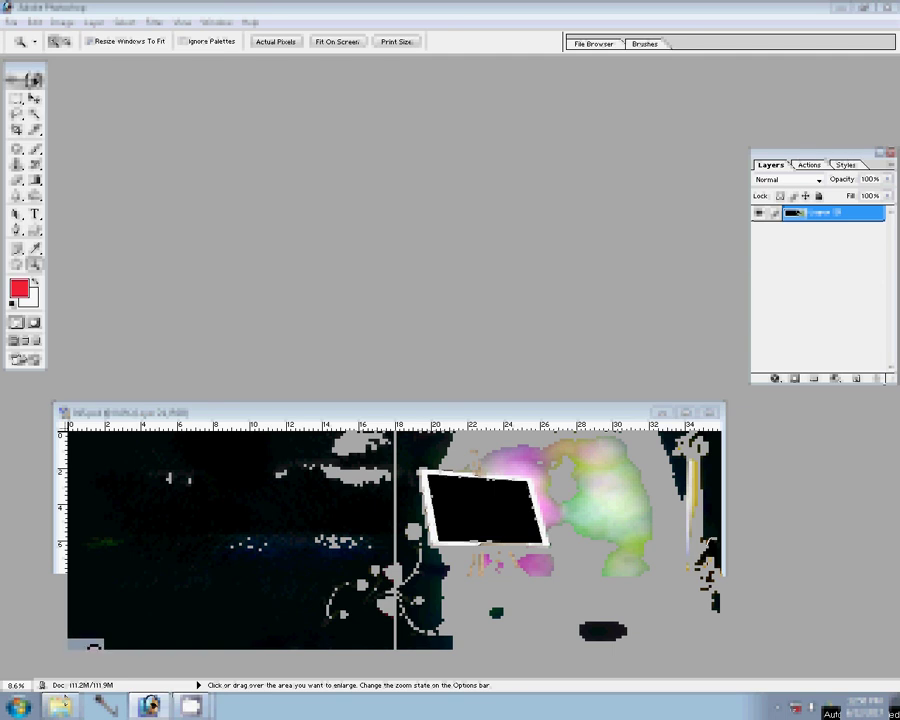
- Open group photos CHA_3493 to CHA_3503 from the 106ND750 folder in Photoshop by dragging them in
click(60, 706)
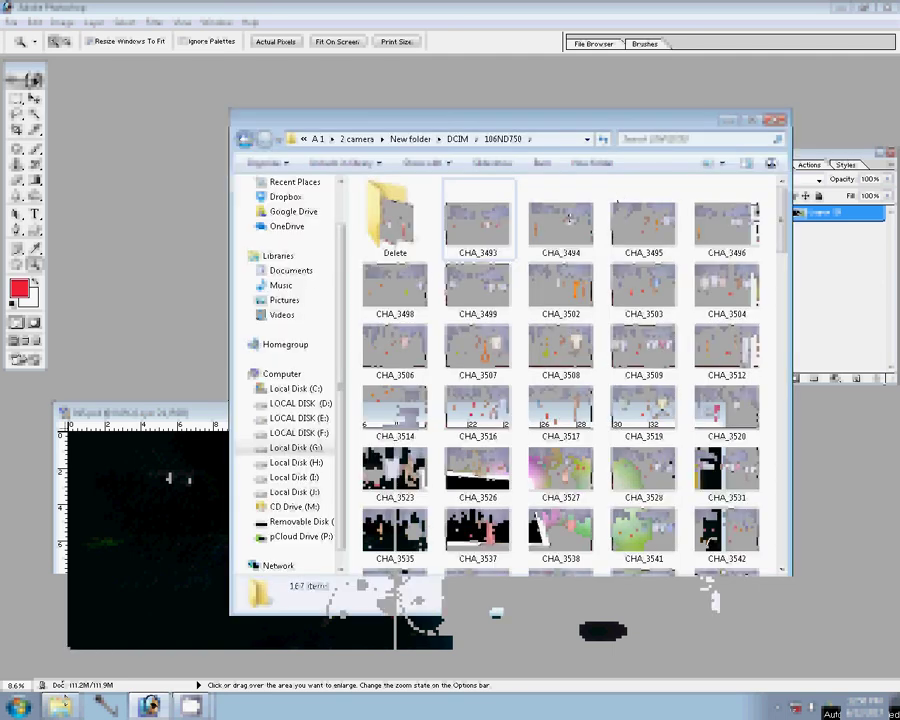
shift+click(648, 293)
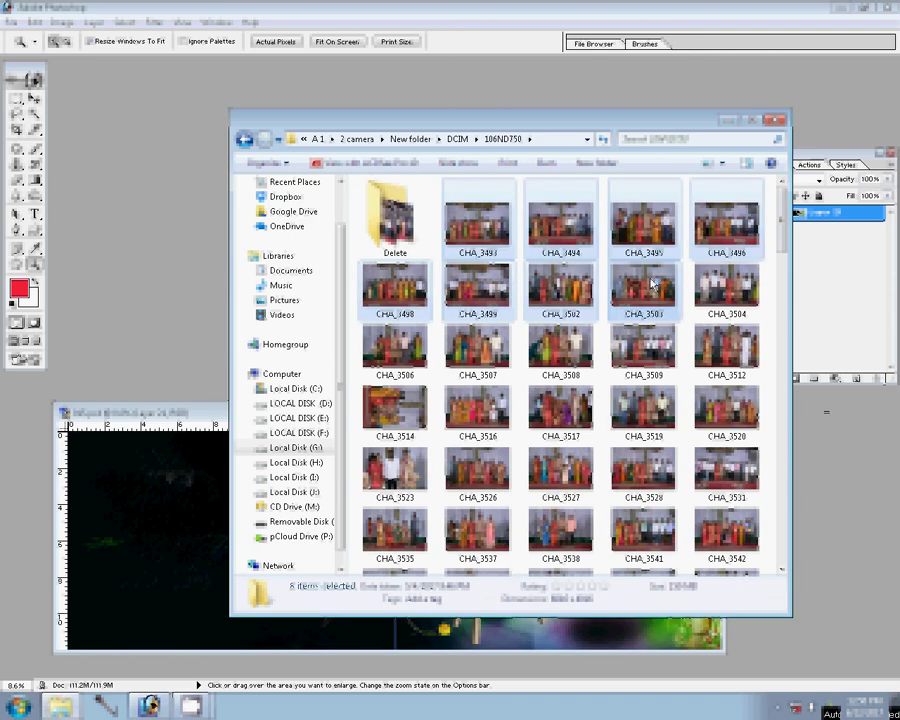
drag(652, 283, 845, 503)
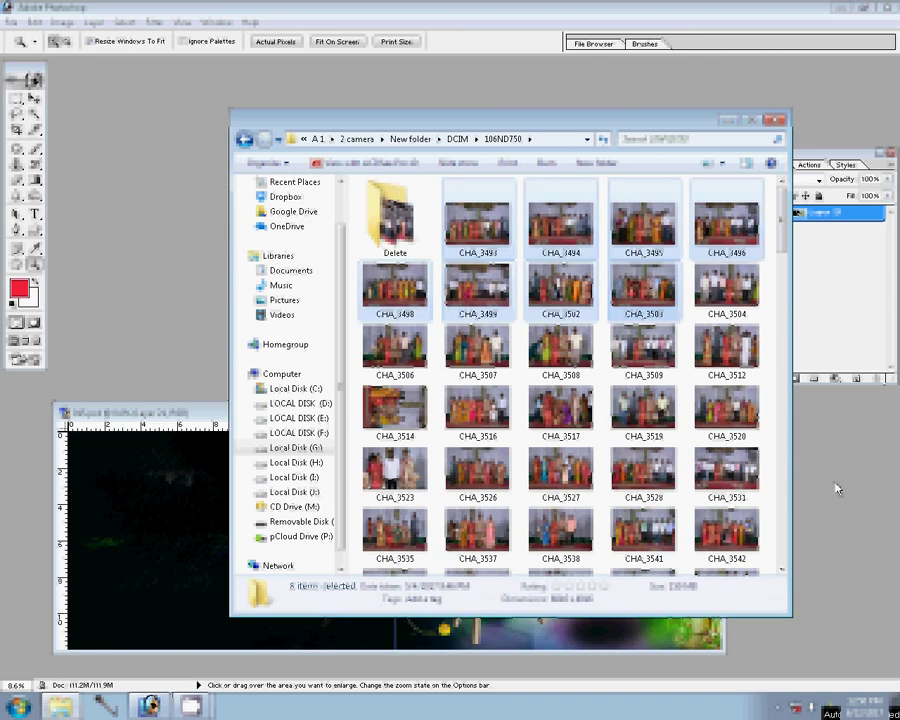